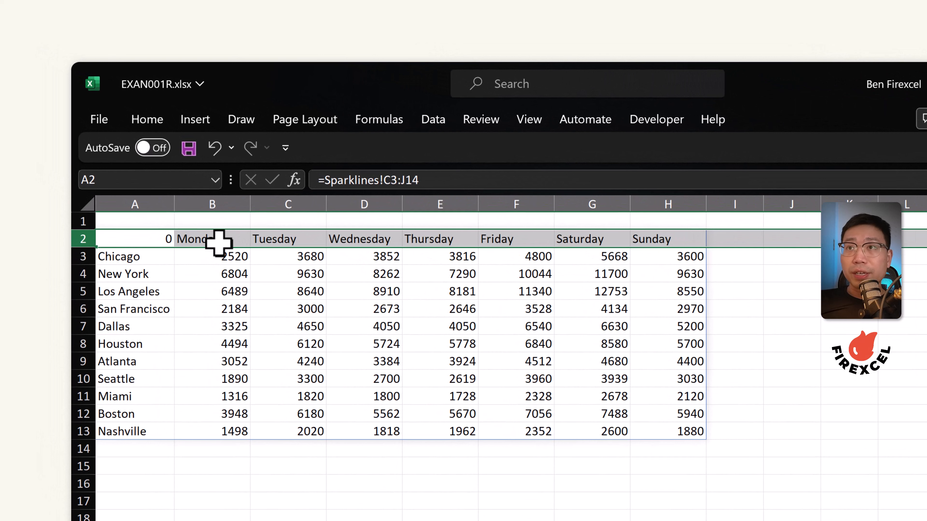
drag(236, 257, 684, 430)
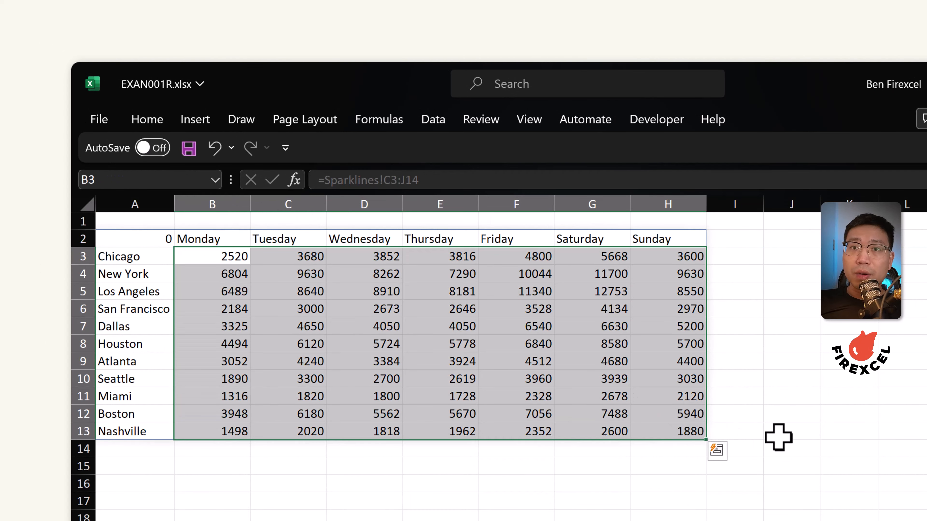
drag(733, 257, 731, 429)
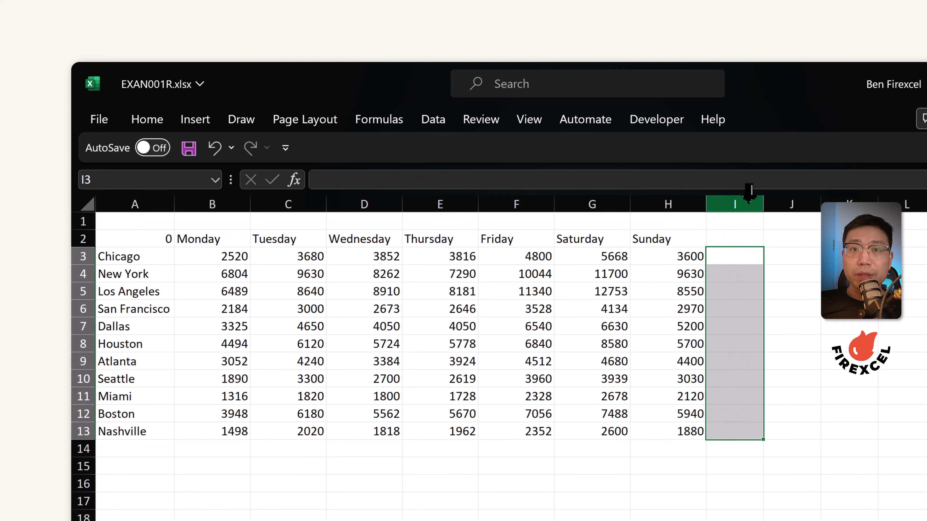
click(750, 256)
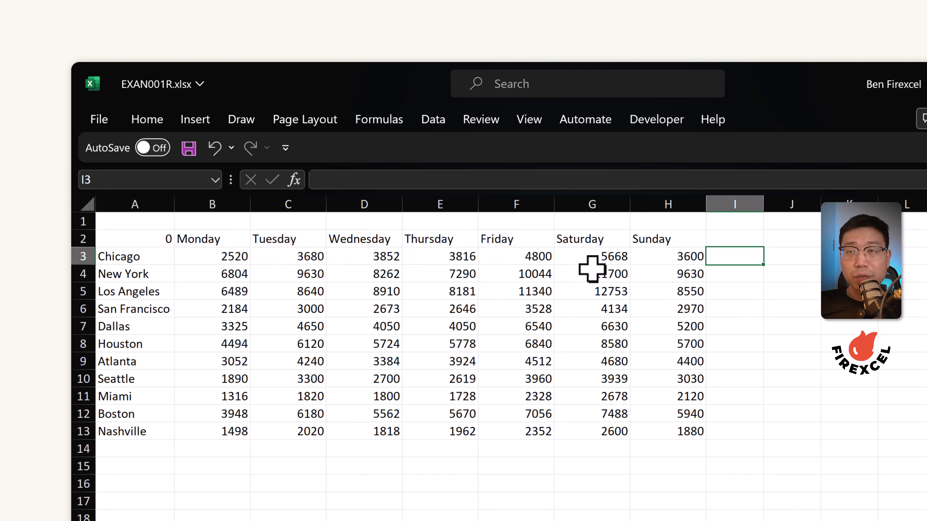
click(734, 269)
click(738, 294)
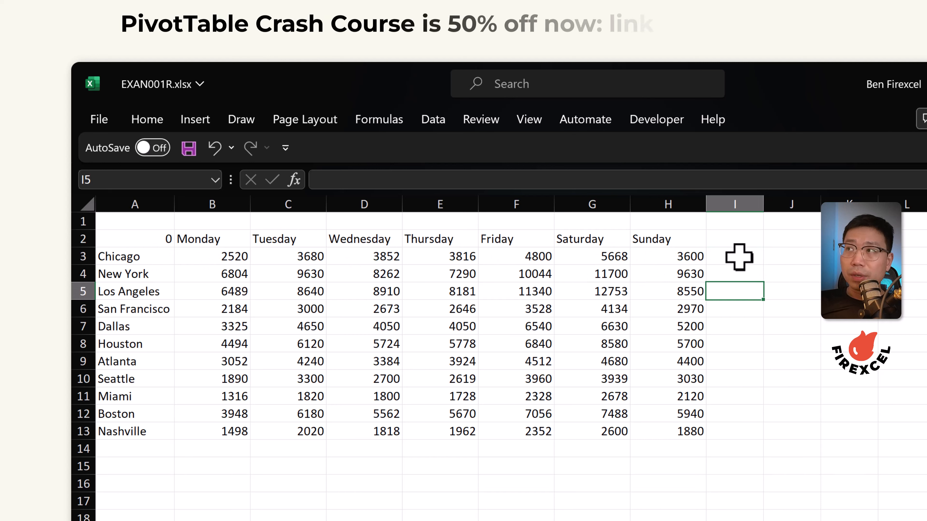
Insert a line sparkline in I3 using Chicago's weekly values B3:H3 as the data range
drag(204, 257, 689, 248)
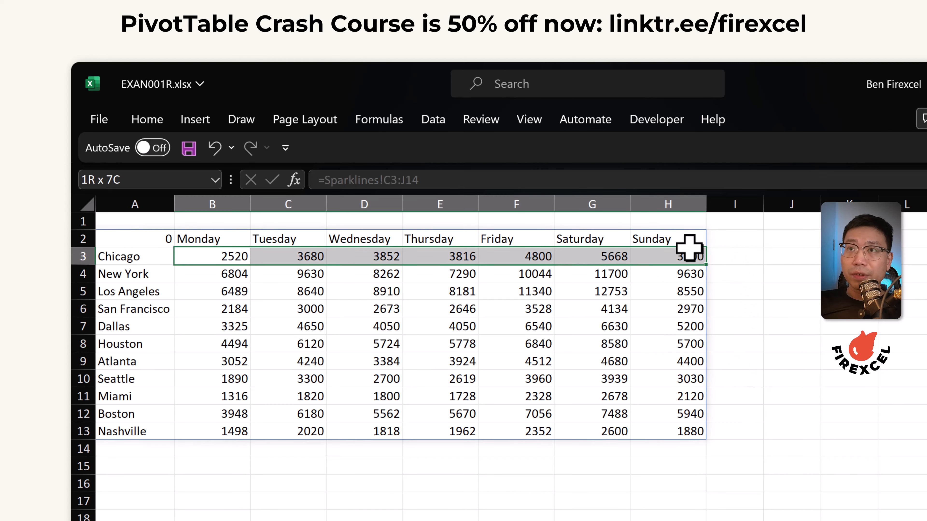
click(196, 119)
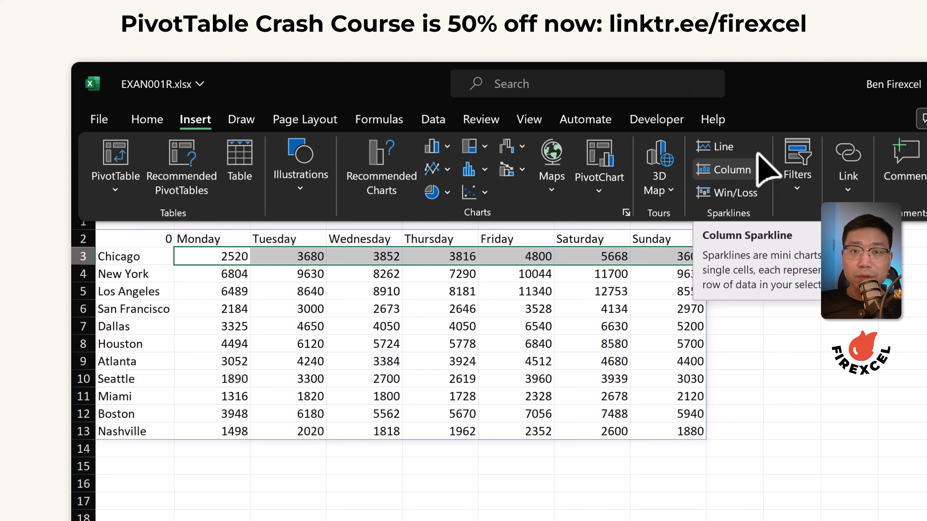
click(726, 169)
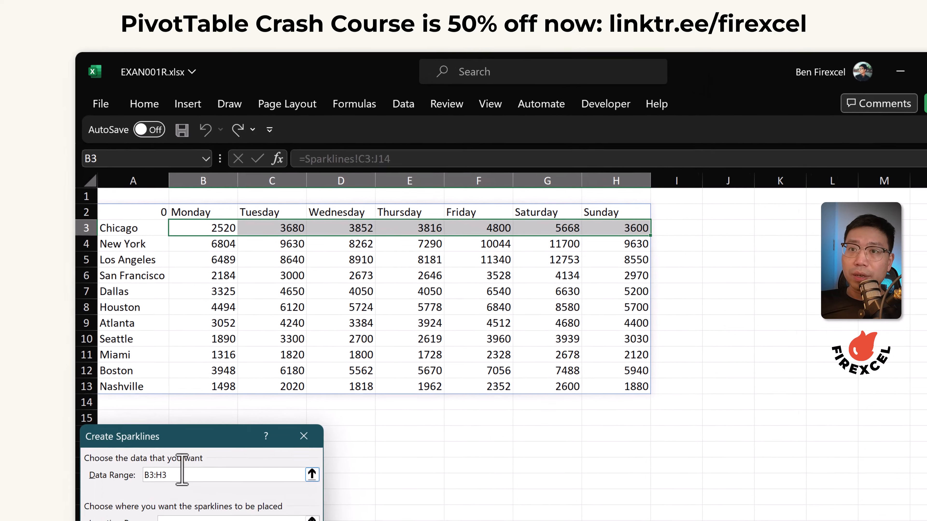
drag(182, 471, 120, 474)
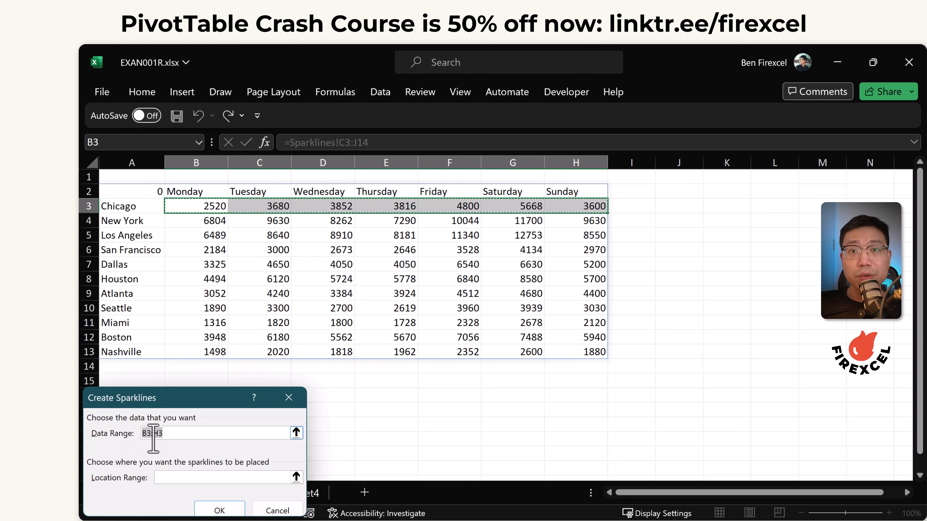
click(296, 477)
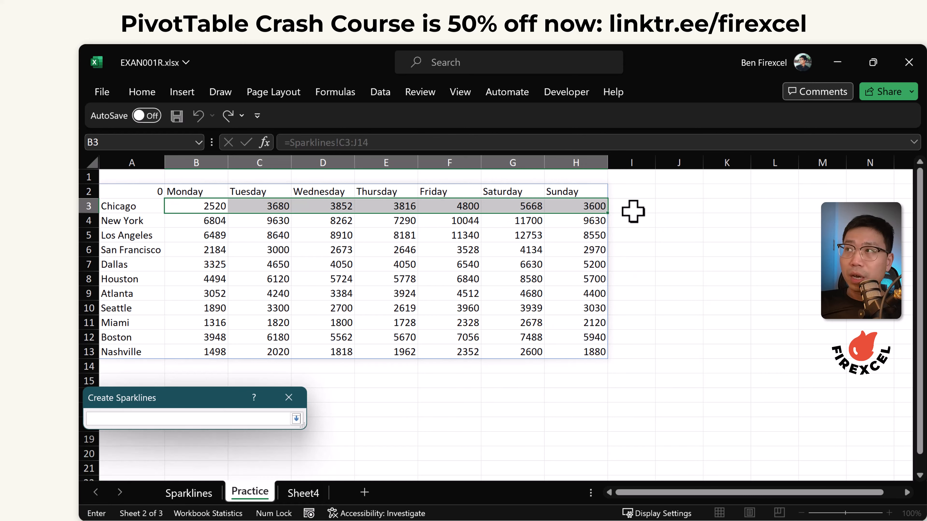
key(Return)
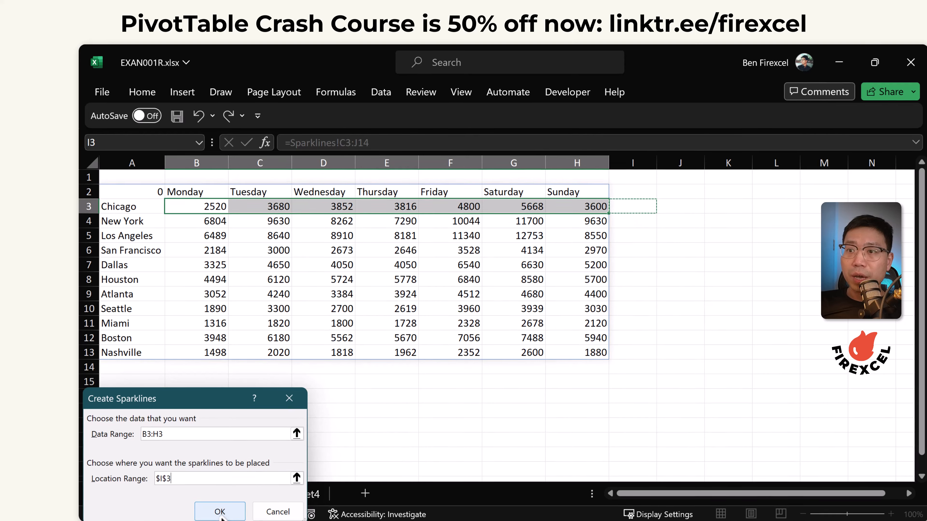
key(Return)
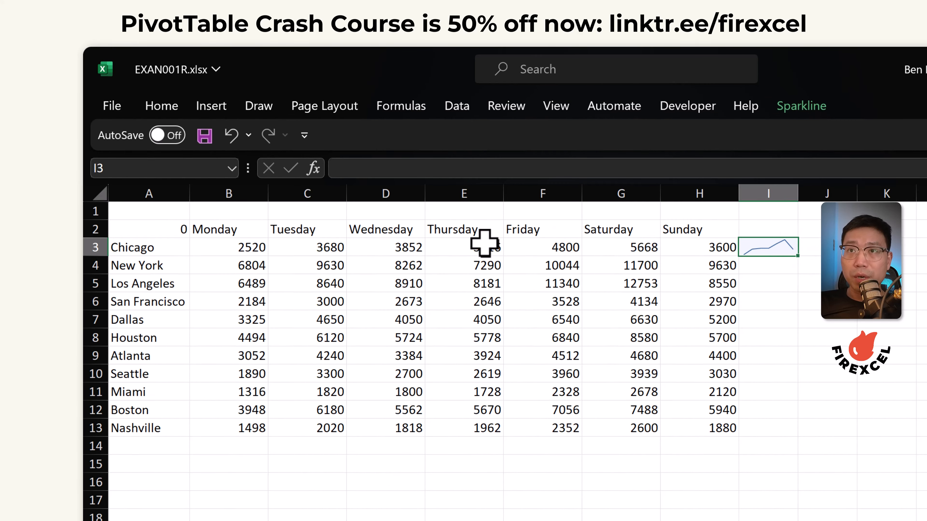
Fill the sparkline down to I13, then clear all sparklines from column I
drag(798, 255, 790, 437)
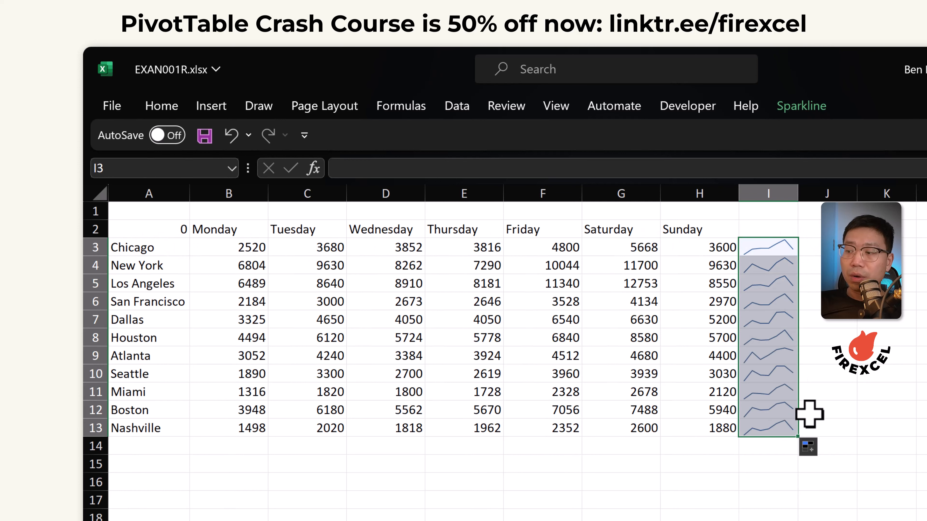
click(795, 106)
click(886, 182)
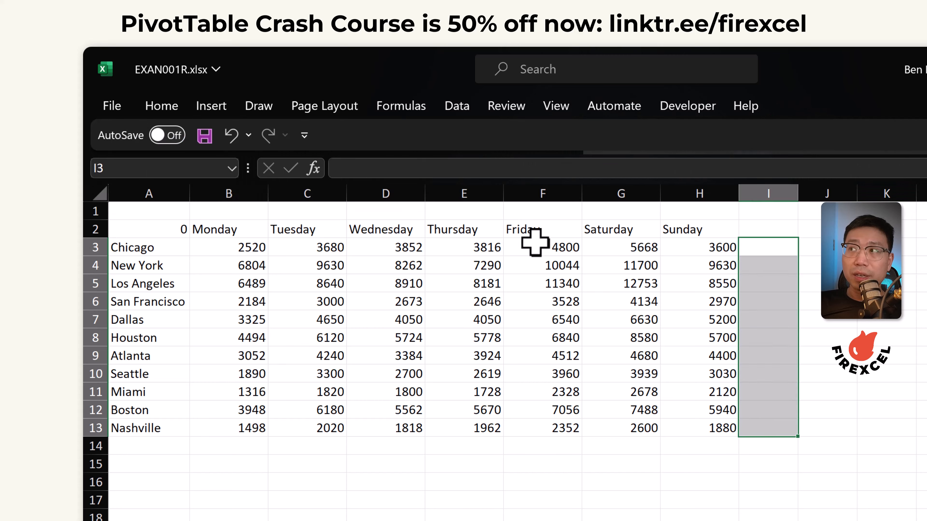
Insert line sparklines for all cities from data B3:H13 into location range I3:I13
drag(228, 247, 715, 429)
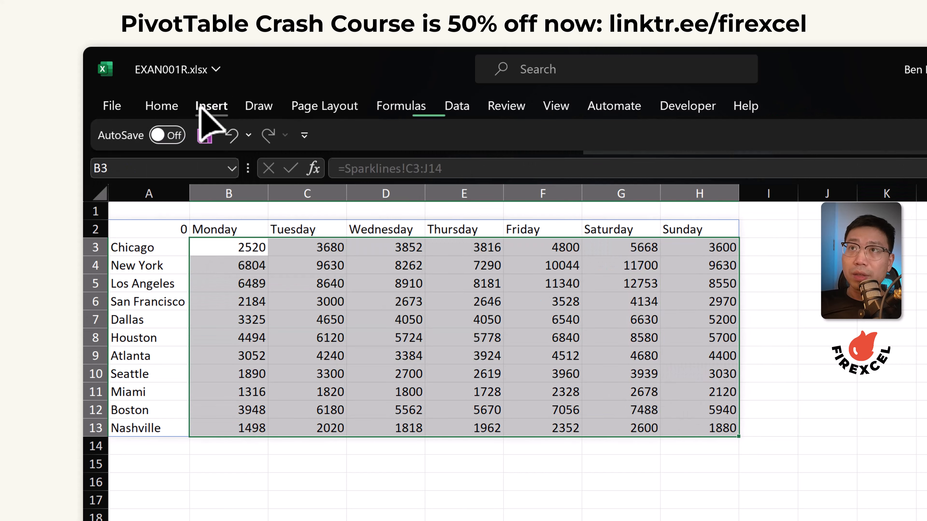
click(211, 106)
click(760, 156)
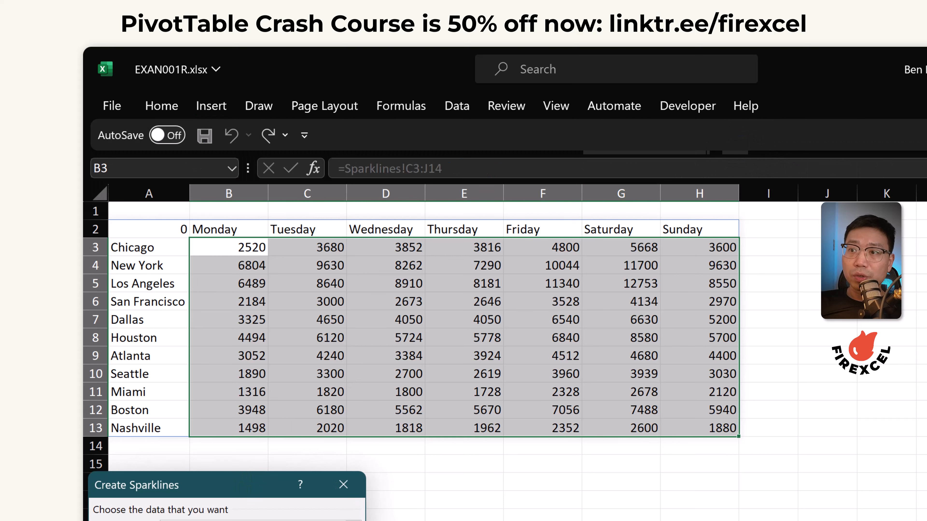
drag(777, 246, 769, 429)
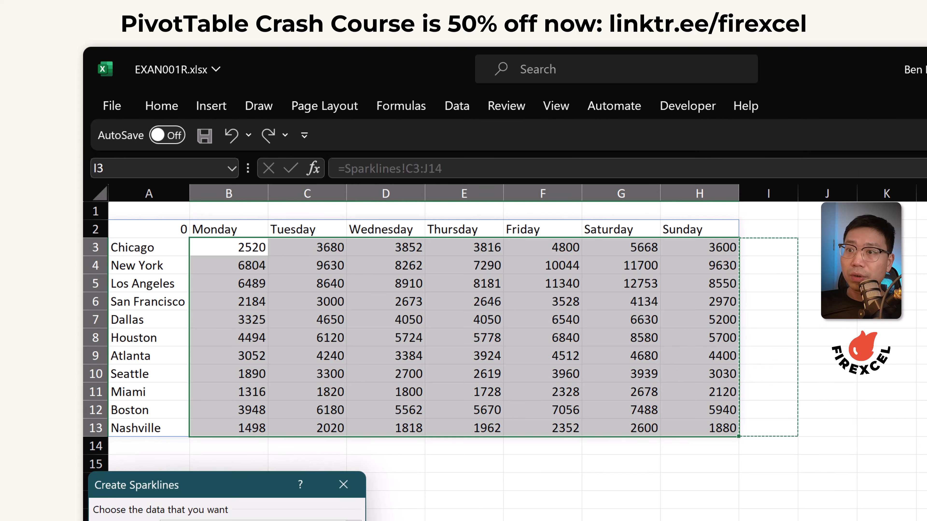
key(Return)
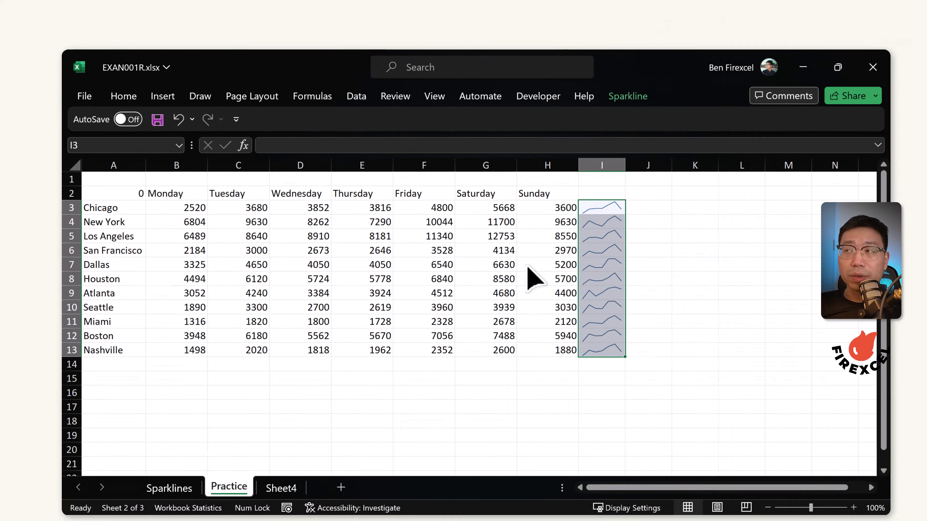
Show high point and low point markers on the sparklines in I3:I13
drag(769, 247, 781, 426)
drag(550, 321, 550, 320)
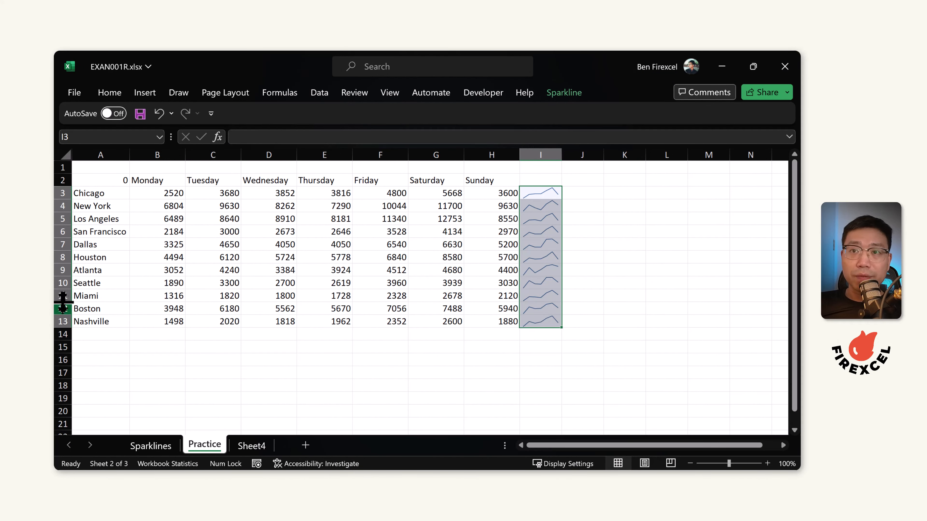
drag(62, 322, 63, 193)
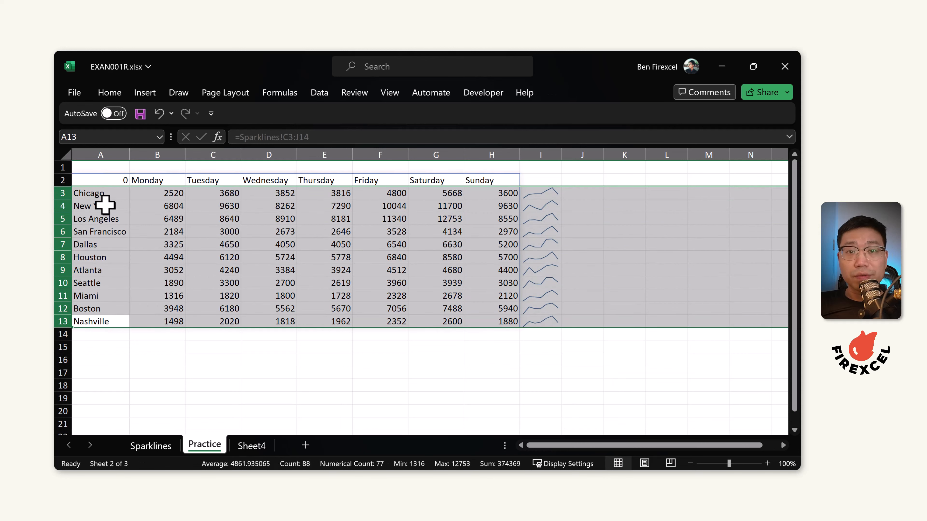
drag(554, 197, 550, 321)
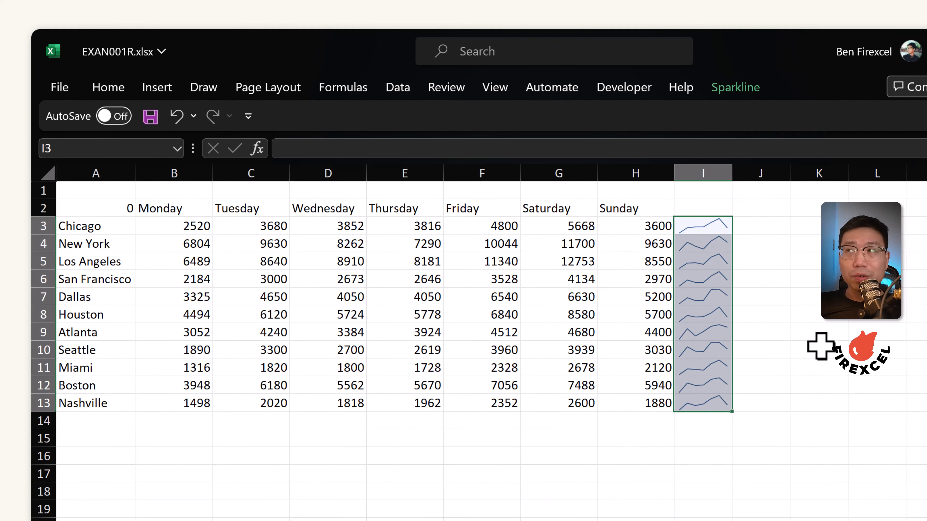
click(734, 88)
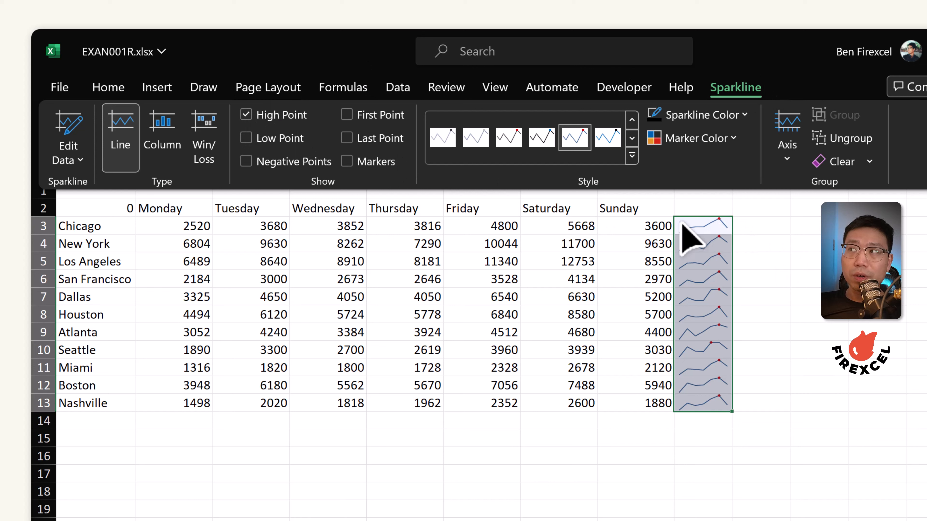
click(247, 138)
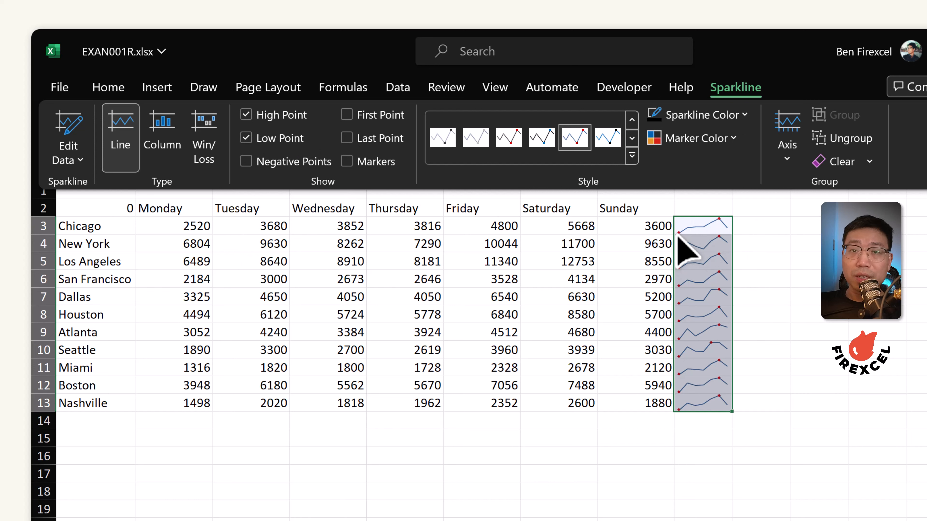
key(Escape)
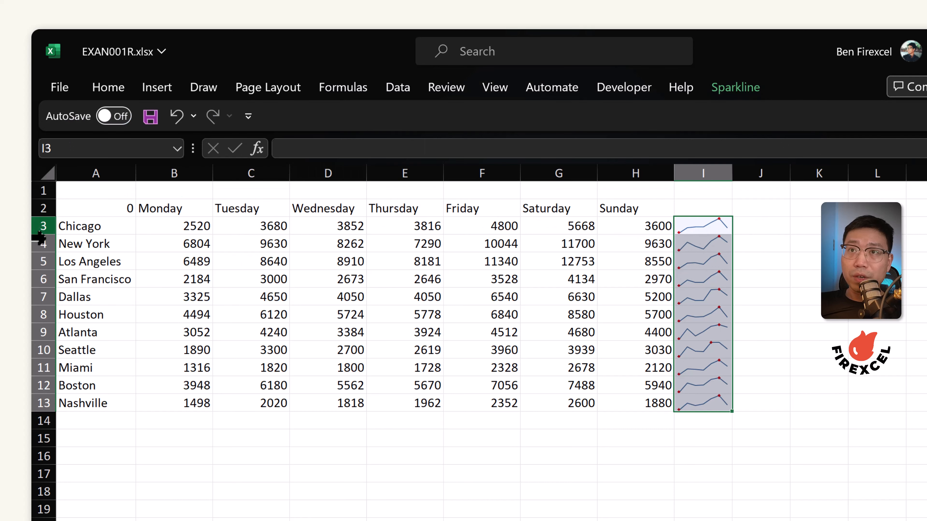
Set both vertical axis minimum and maximum to Same for All Sparklines for the sparkline group I3:I13
click(42, 261)
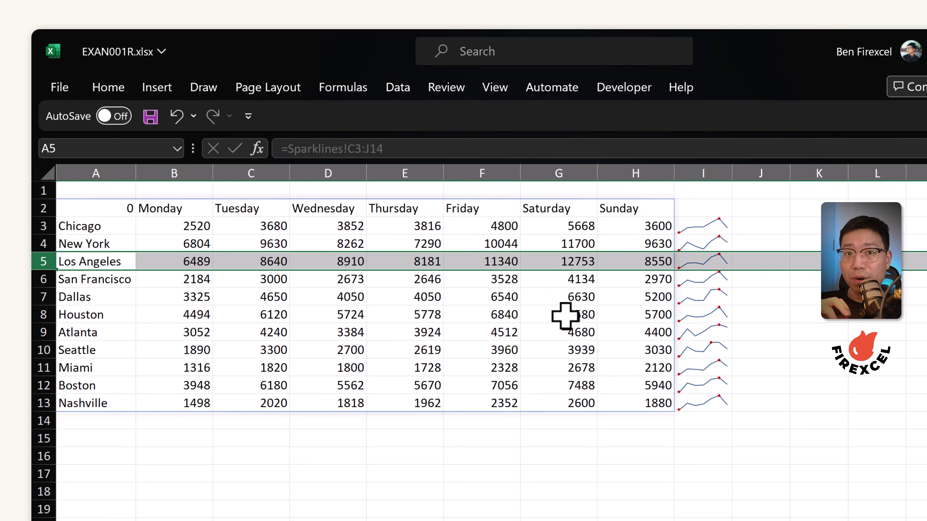
drag(712, 228, 705, 404)
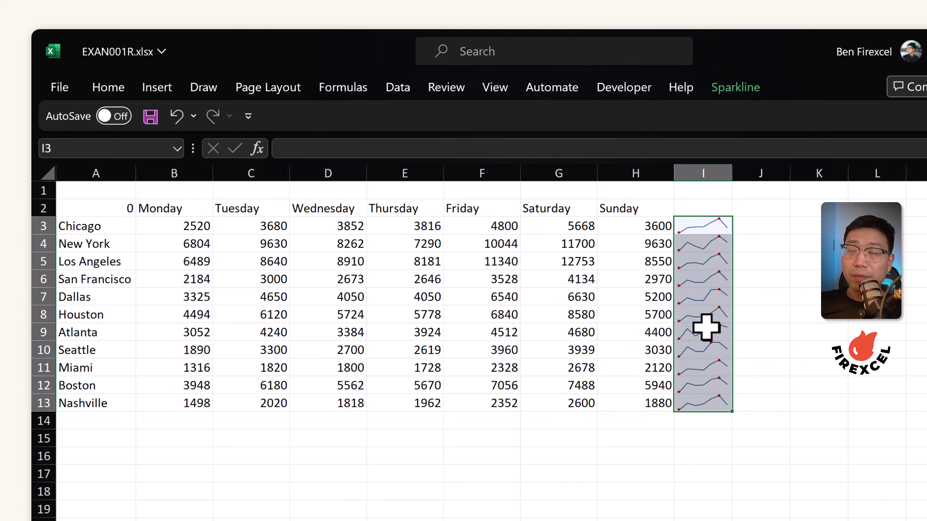
click(710, 225)
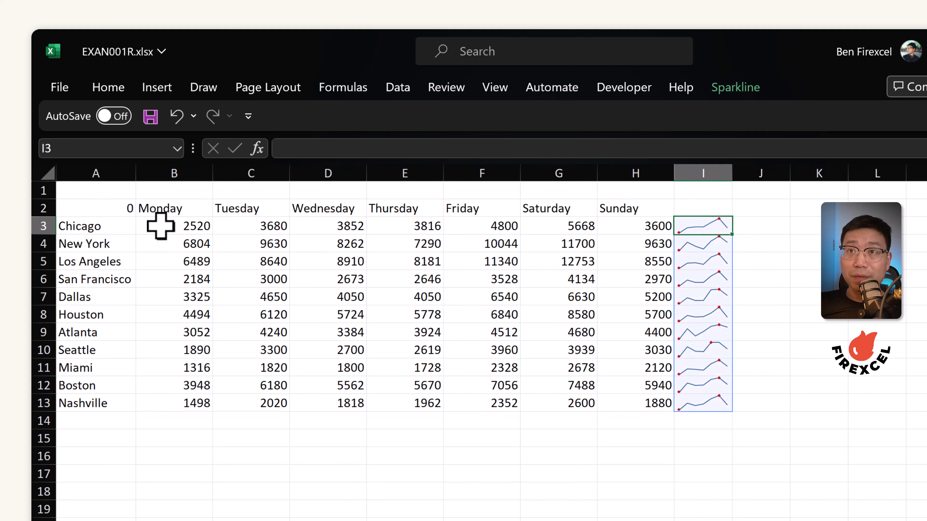
click(683, 240)
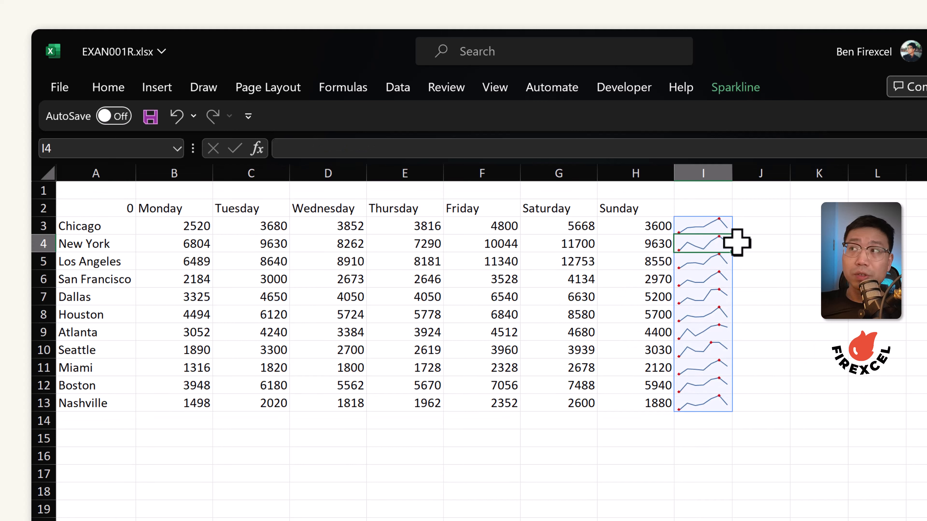
drag(725, 227, 712, 248)
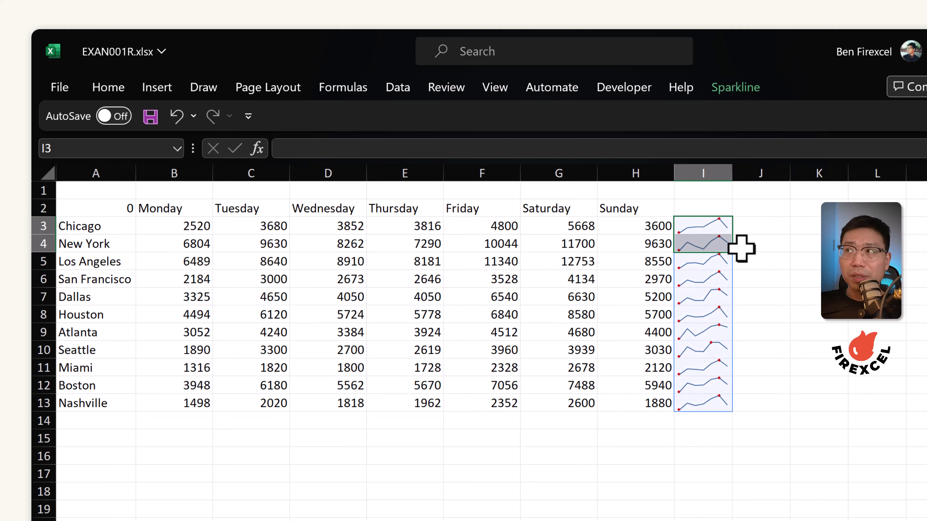
click(718, 225)
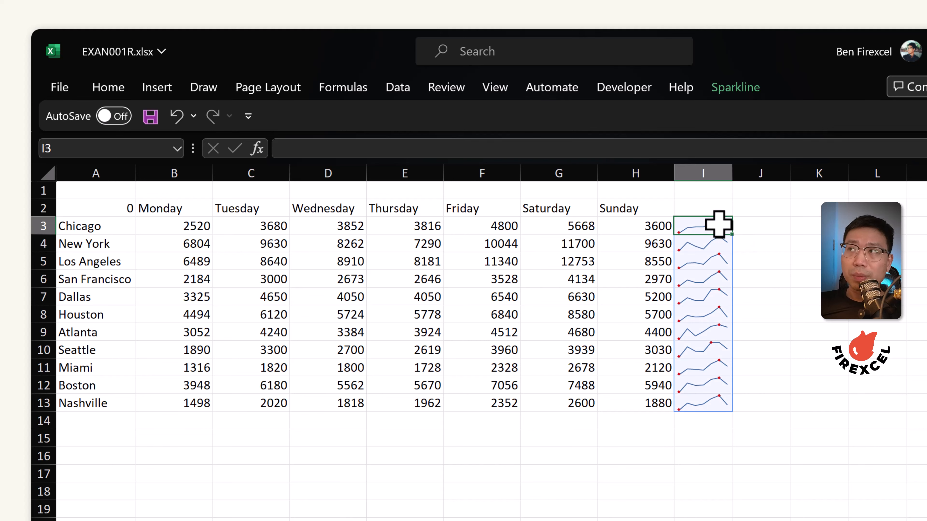
key(ctrl+shift+Down)
click(735, 87)
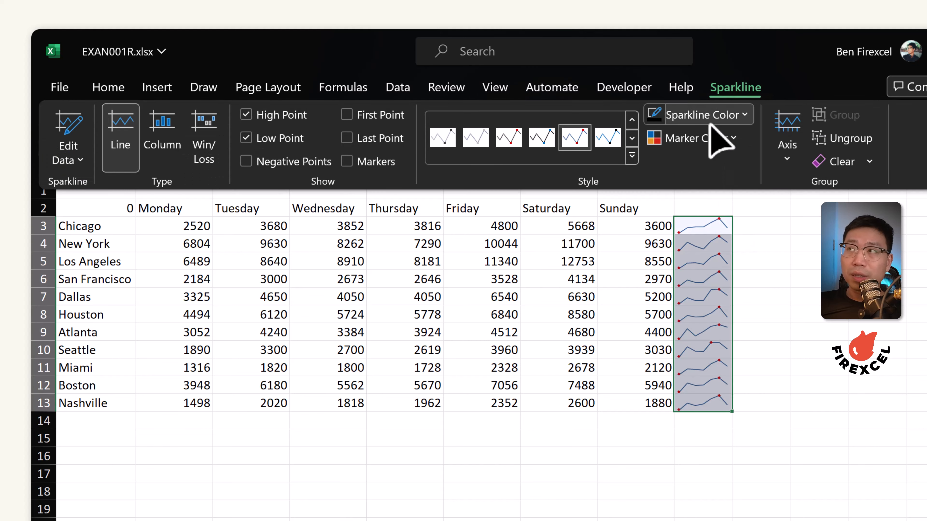
click(790, 157)
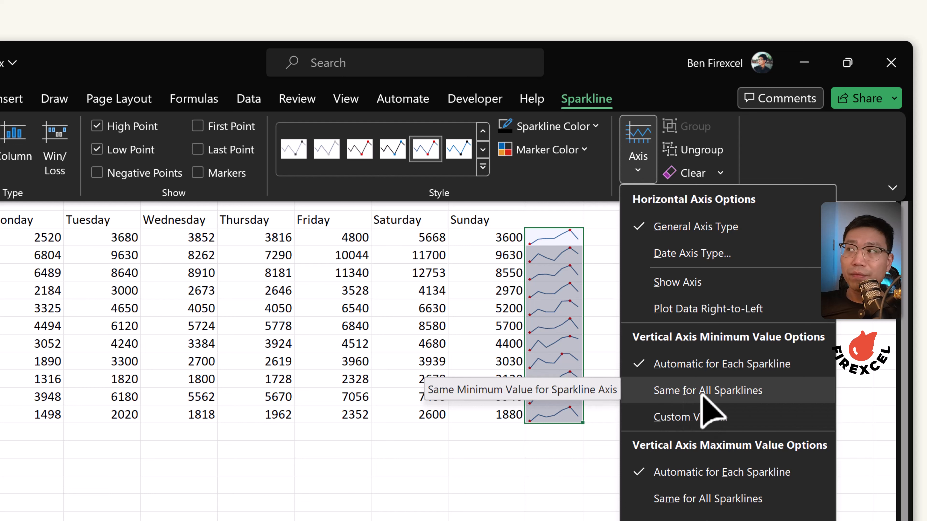
click(725, 394)
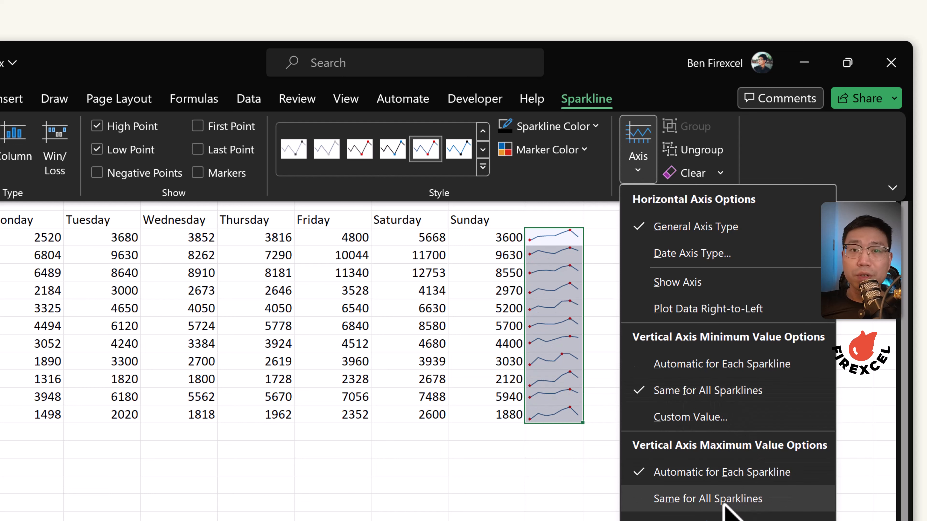
click(737, 499)
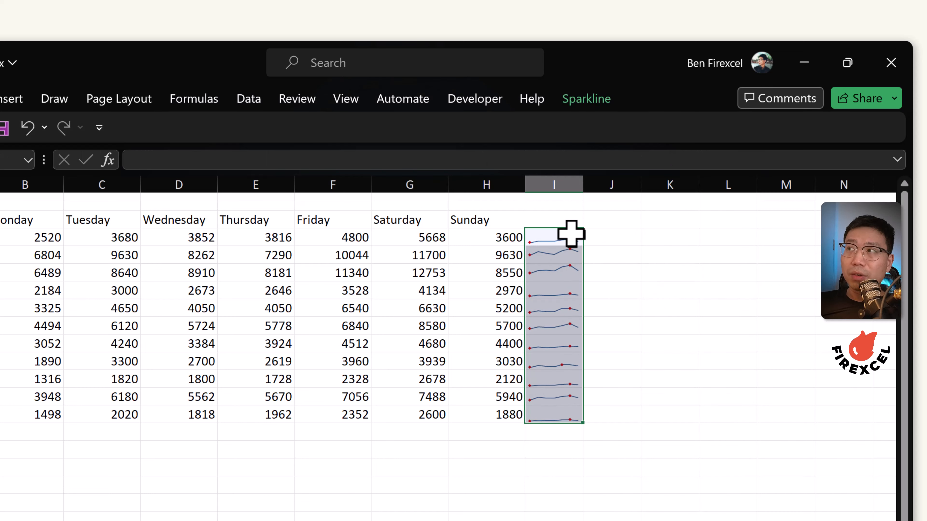
click(613, 242)
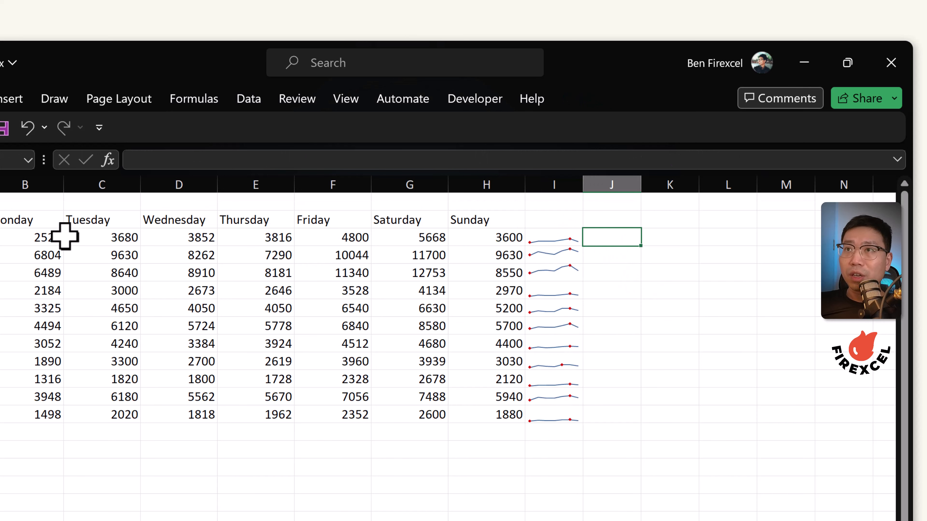
click(30, 240)
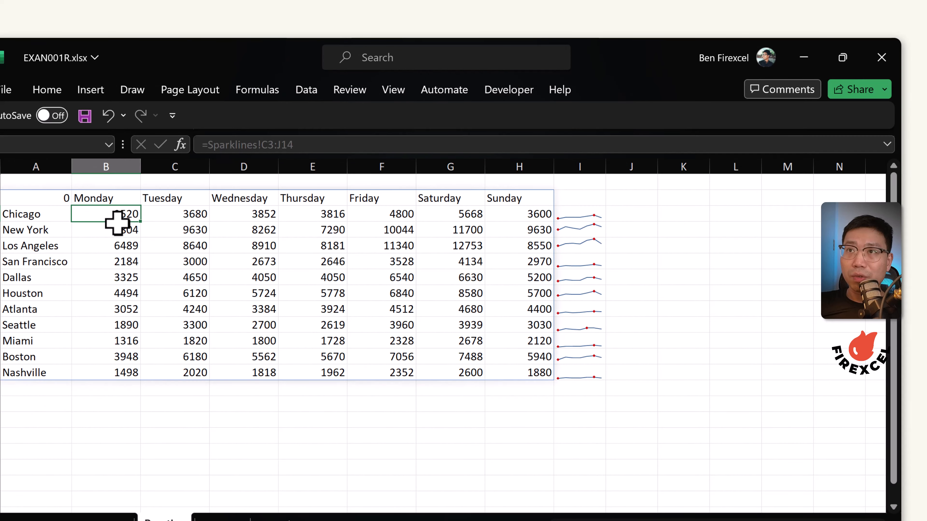
Inspect the sparkline group in column I and the sales rows it plots, selecting I3:I13
click(590, 217)
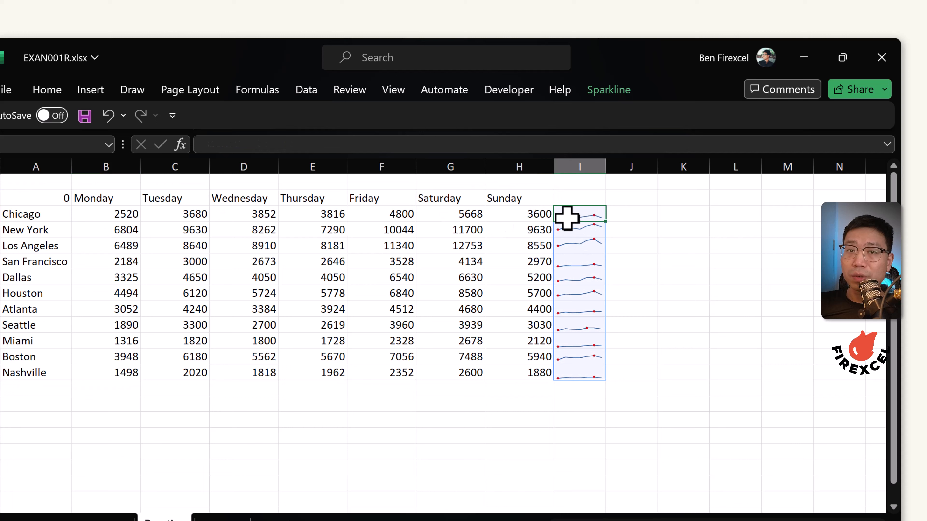
key(Down)
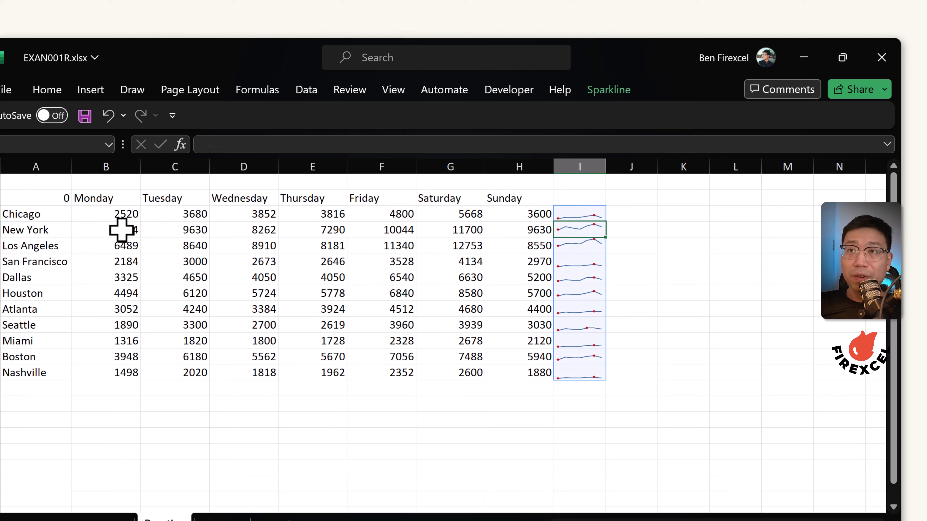
click(130, 230)
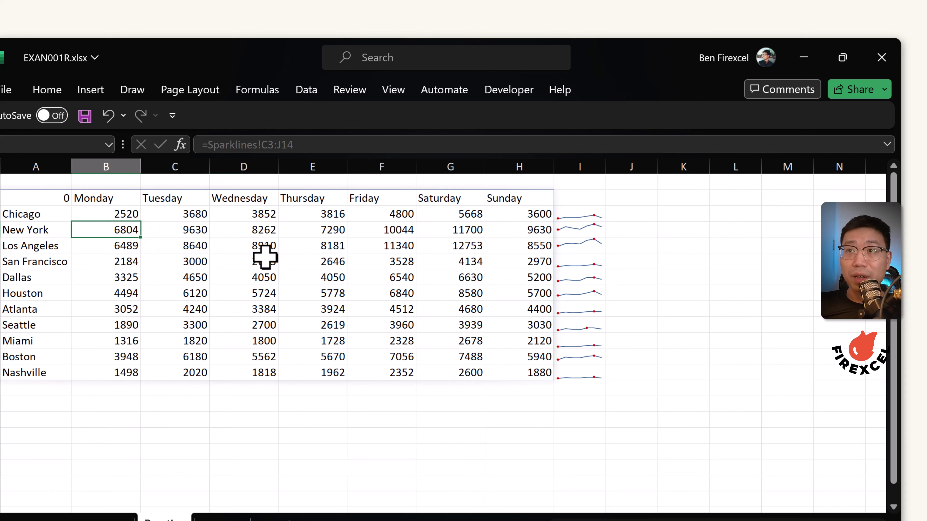
click(569, 227)
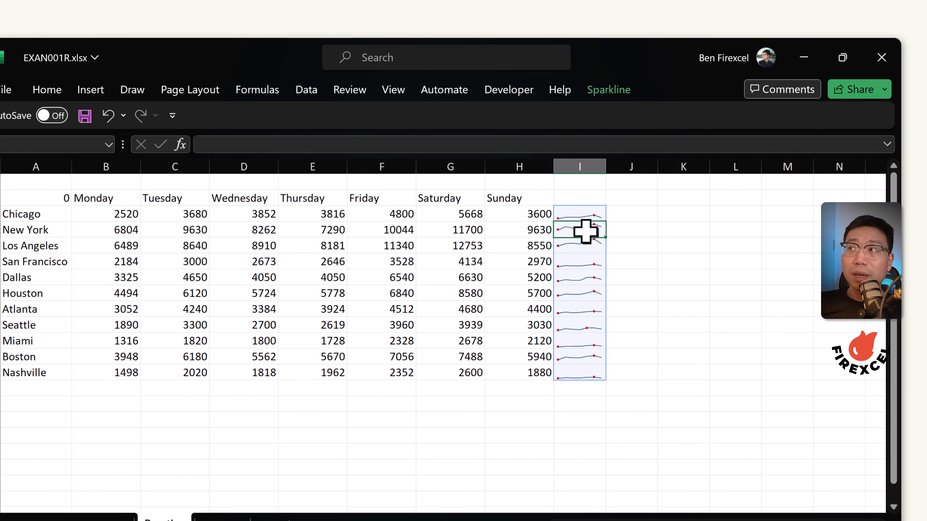
click(865, 520)
click(865, 520)
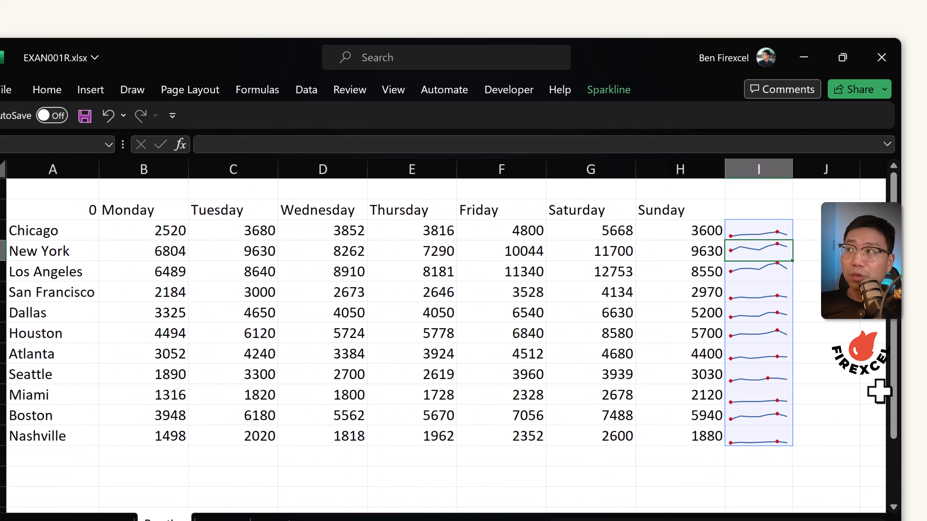
click(846, 272)
click(746, 248)
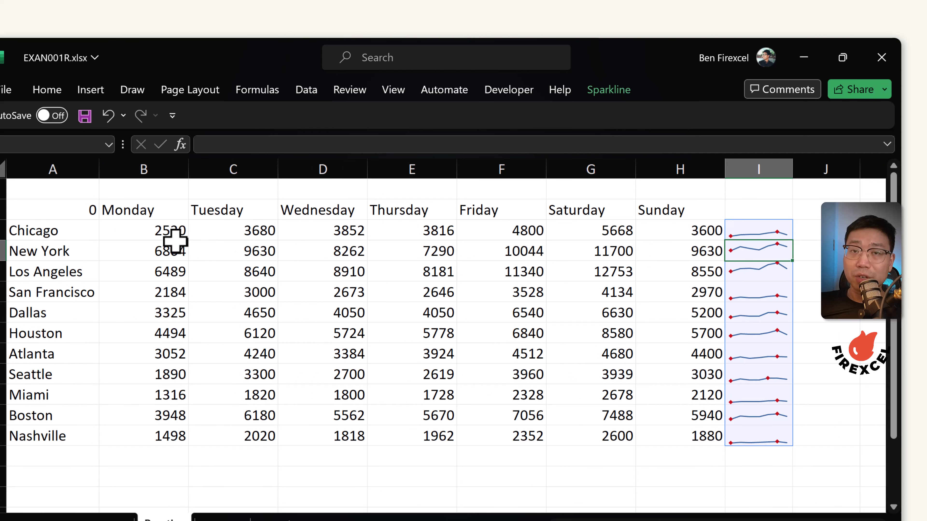
click(752, 520)
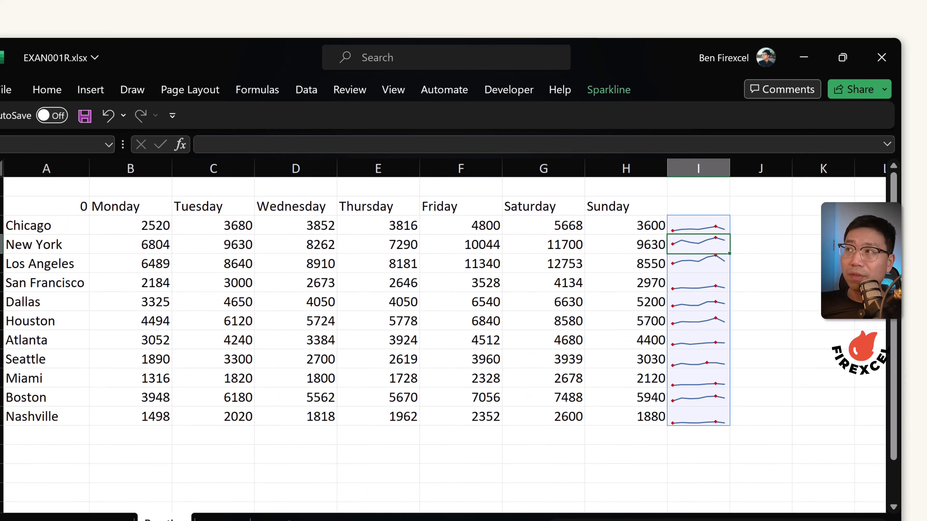
click(752, 520)
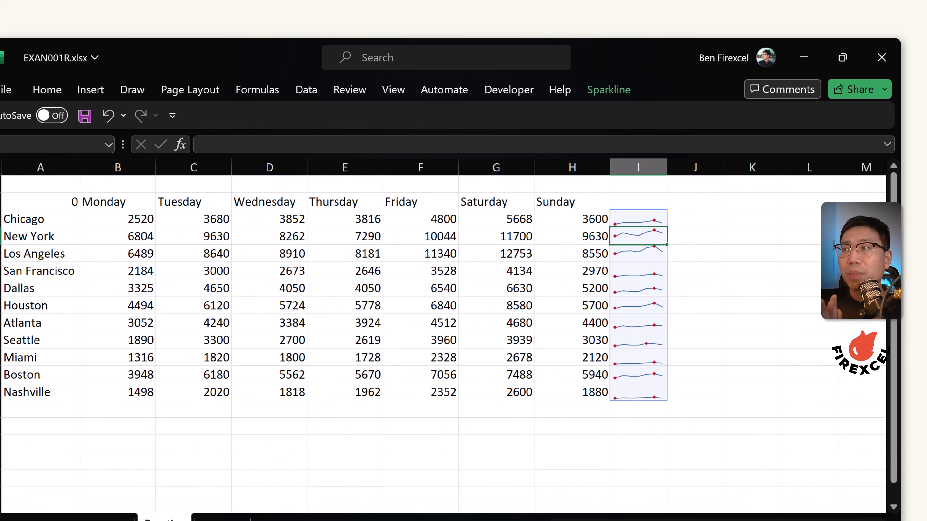
click(1, 392)
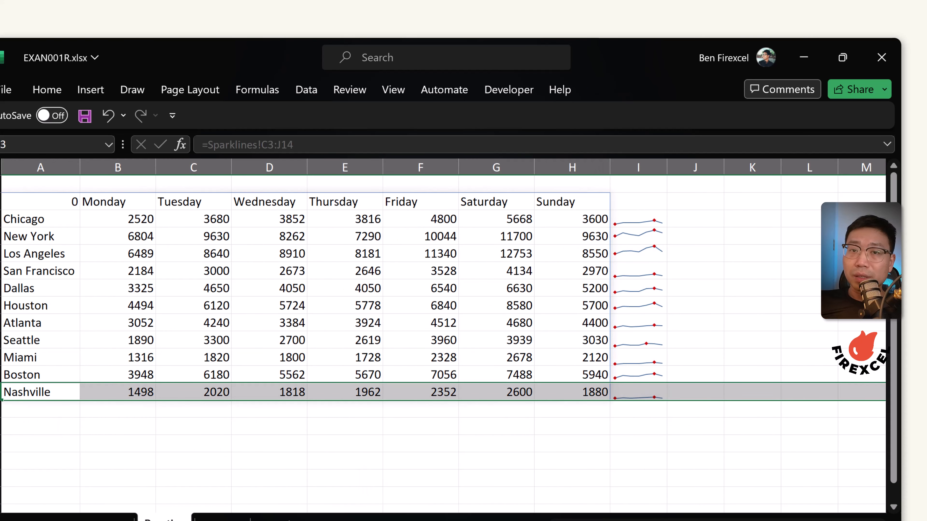
click(646, 393)
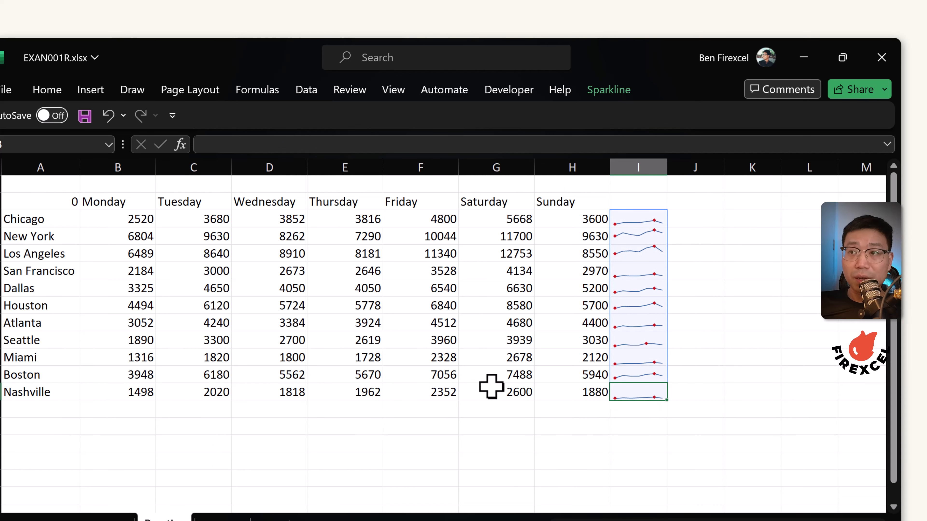
key(Left)
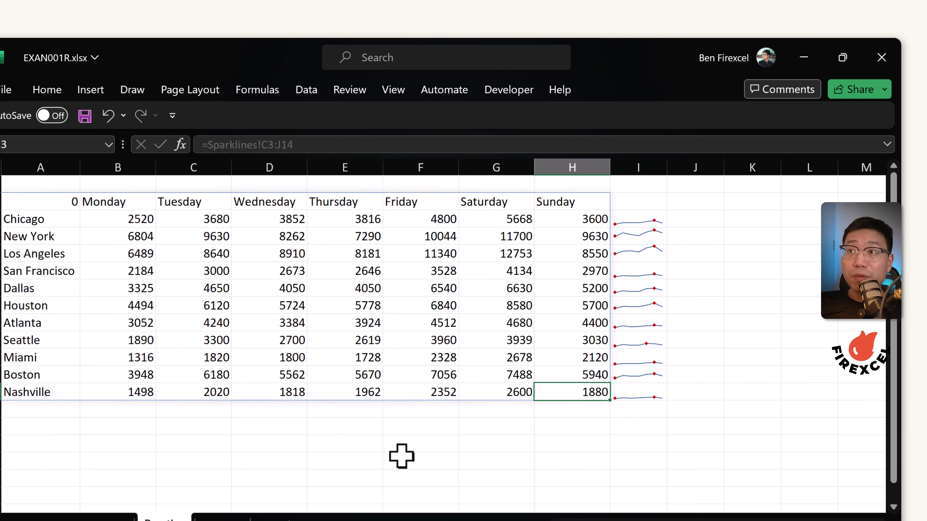
drag(643, 396, 648, 215)
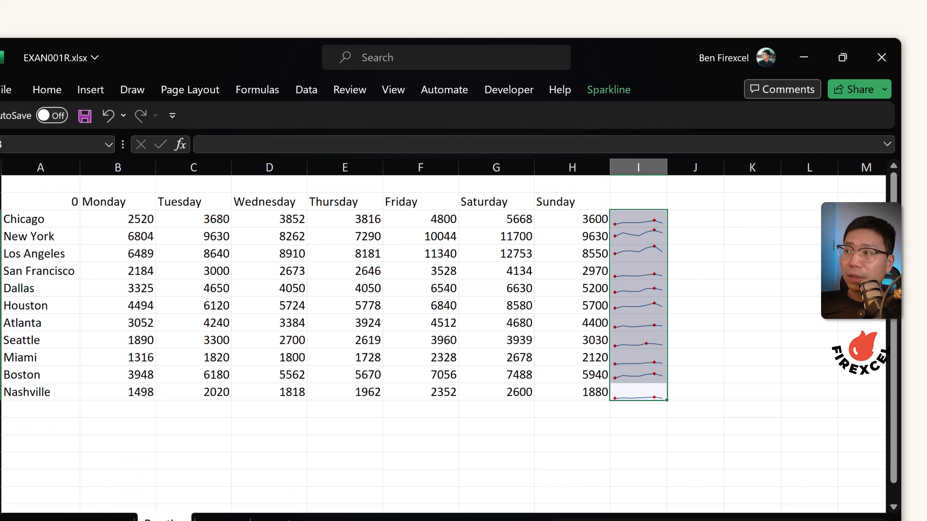
Label A1 as actual sales and add a target sales heading below the table
click(24, 181)
text(actual sales)
key(Return)
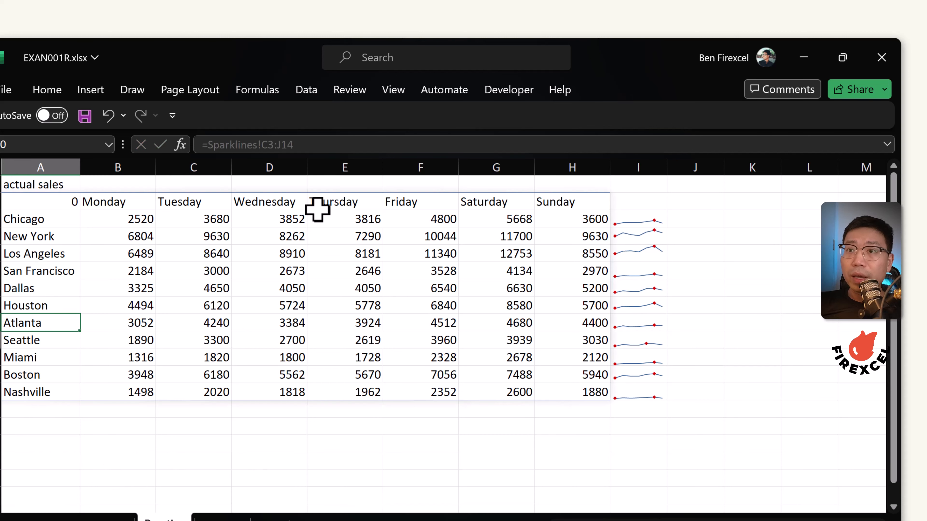
text(target sales)
key(Return)
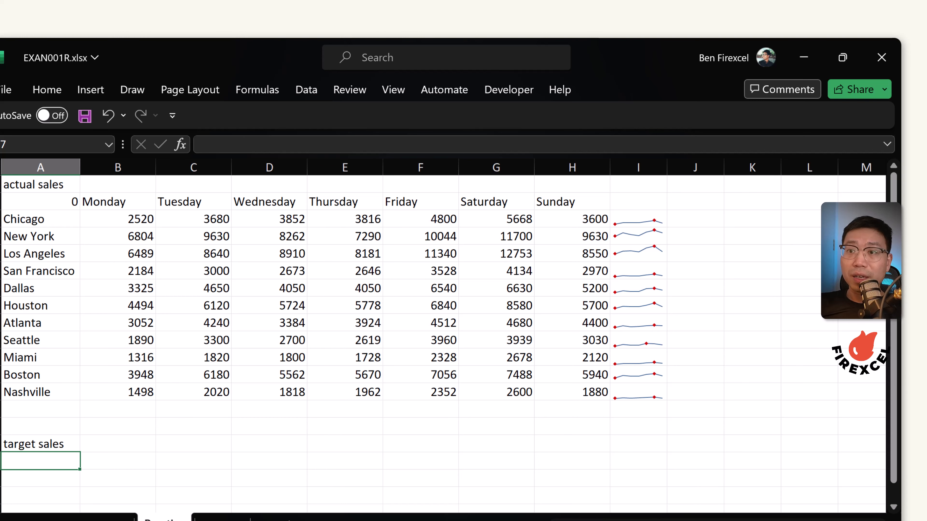
Copy the daily target ratios from the other sheet into row 15 and label the row target ratio
click(97, 520)
scroll(116, 324, up, 6)
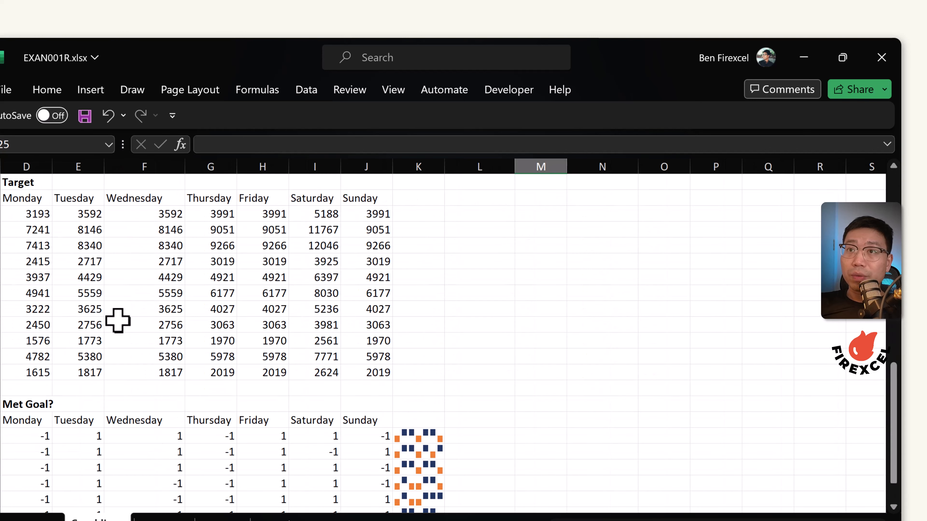
click(44, 355)
click(164, 519)
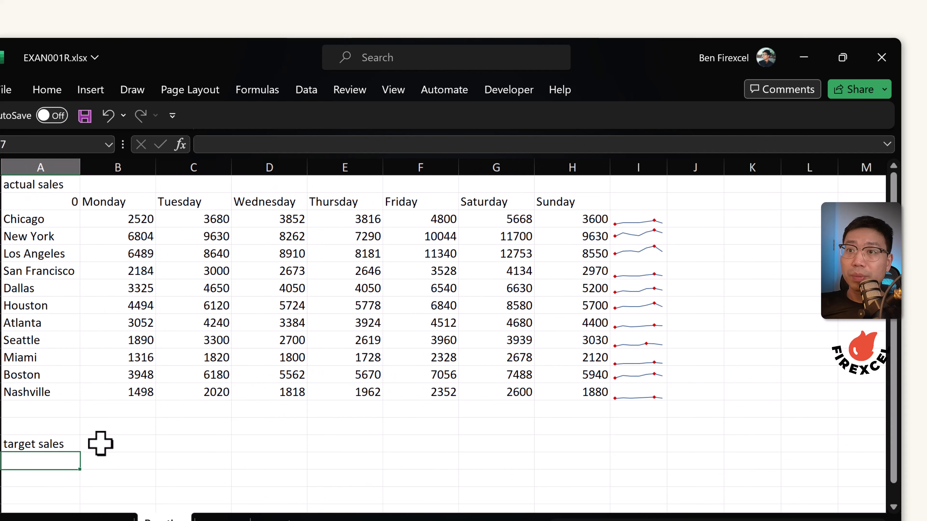
click(75, 426)
text(0.8	0.9	0.9	1	1	1.3	1)
text(sa)
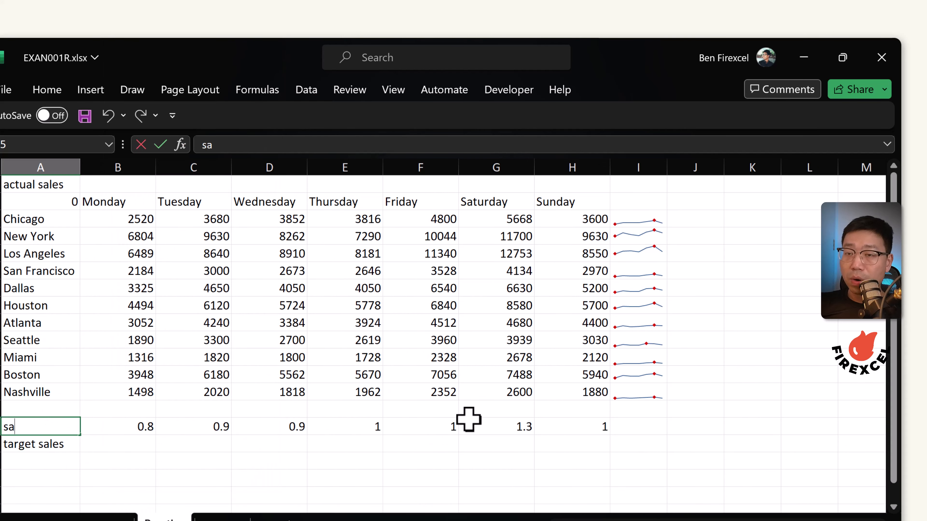
text(tio)
key(Return)
Copy the city names A3:A13 and paste them below the target sales heading
scroll(46, 218, down, 1)
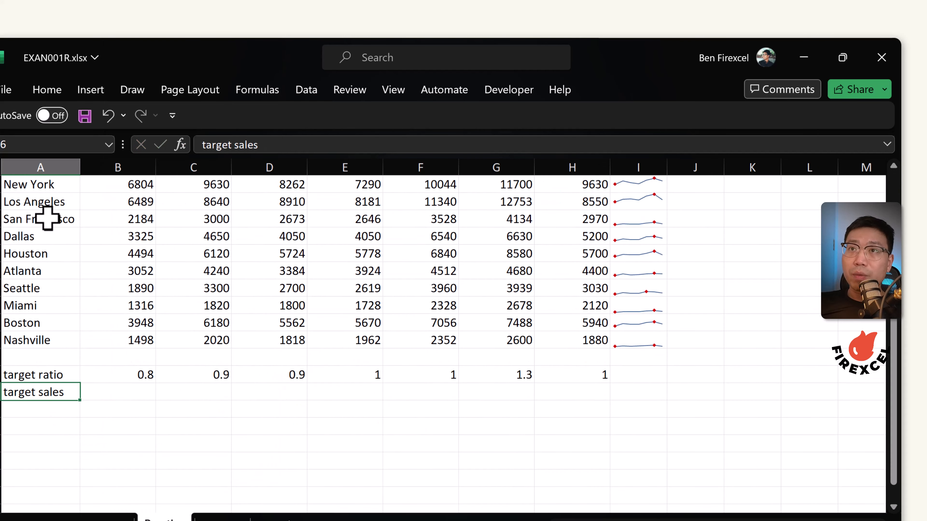
scroll(49, 218, up, 1)
drag(50, 217, 43, 353)
key(ctrl+c)
scroll(40, 361, down, 3)
right_click(48, 306)
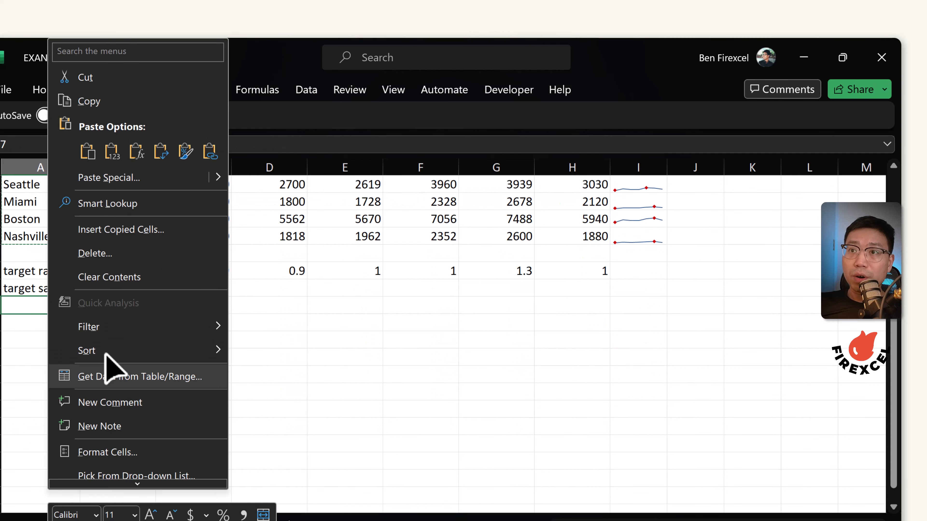
click(113, 151)
Enter =AVERAGE($B3:$H3)*B$15 as Chicago's Monday target in B17 and fill it across to H17
scroll(118, 399, up, 2)
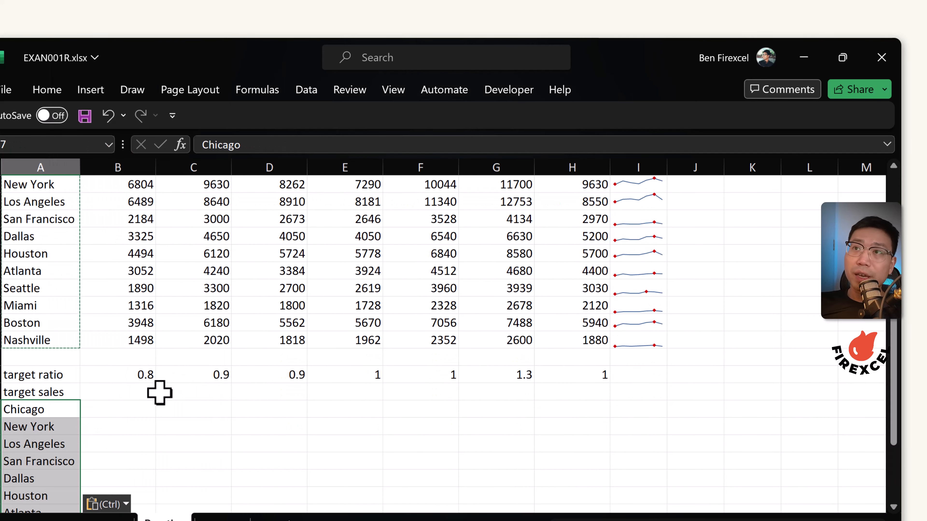
scroll(153, 244, up, 1)
drag(131, 217, 579, 214)
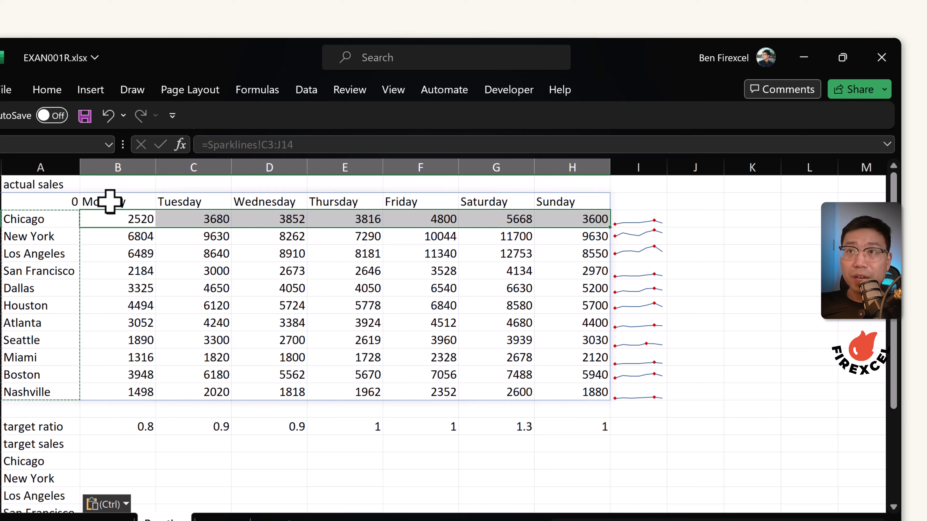
click(113, 460)
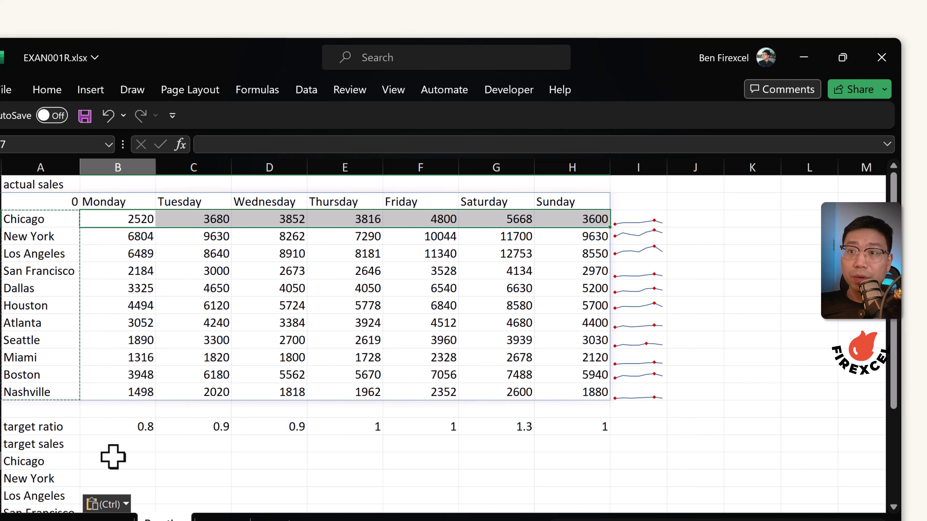
text(=)
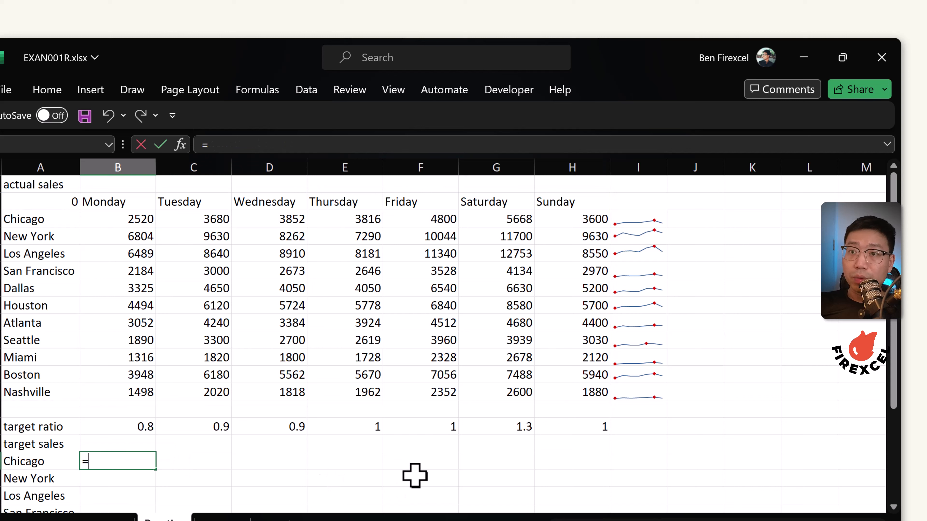
text(ver)
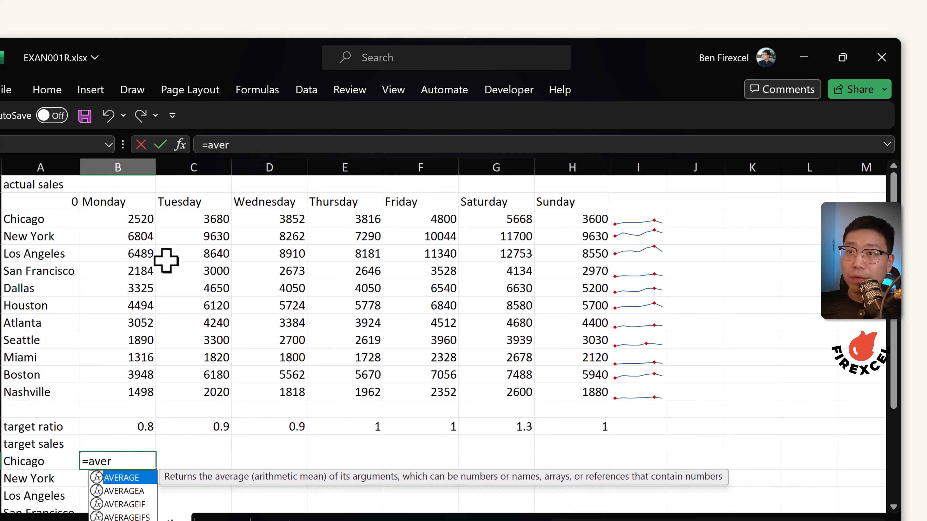
key(Tab)
drag(116, 219, 581, 213)
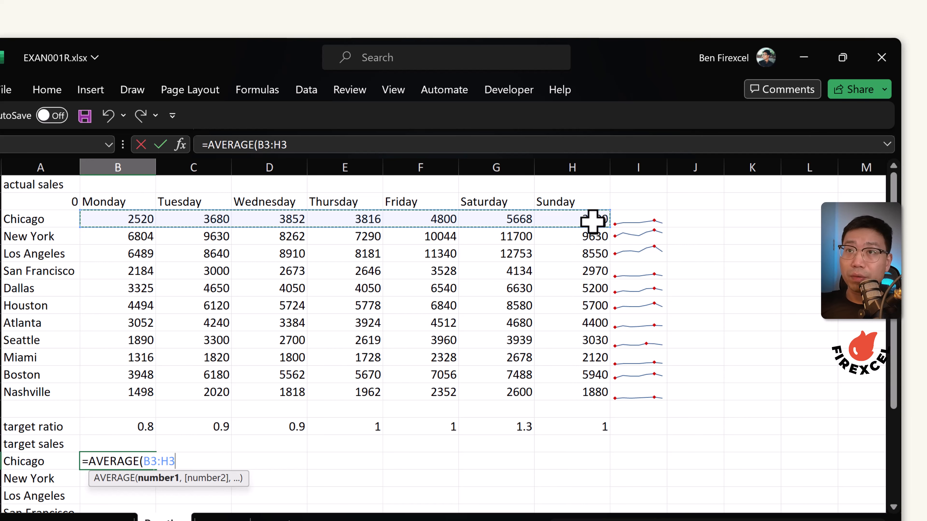
key(F4)
key(F4)
key(F4)
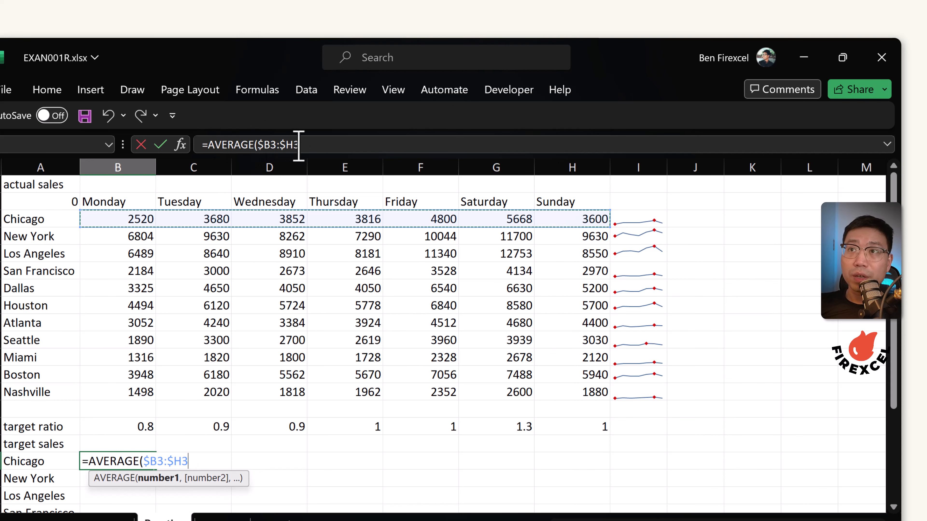
text())
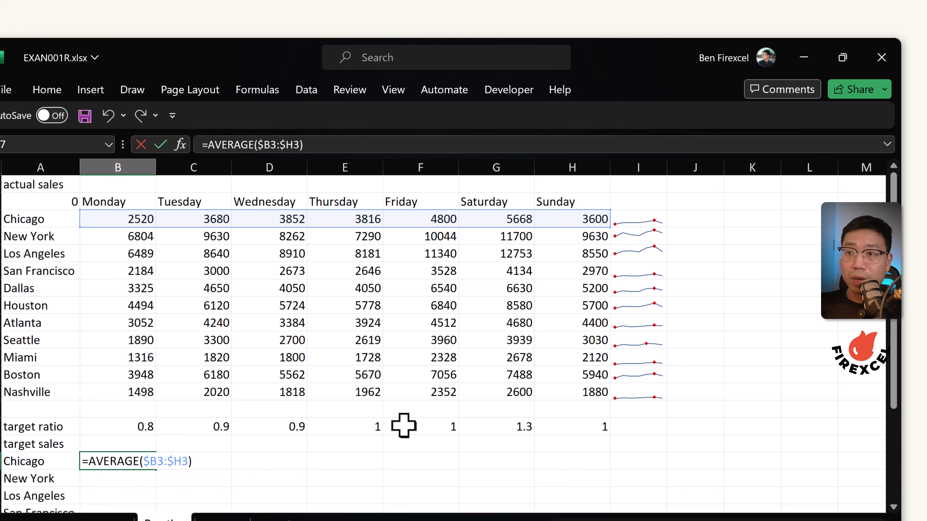
text(*)
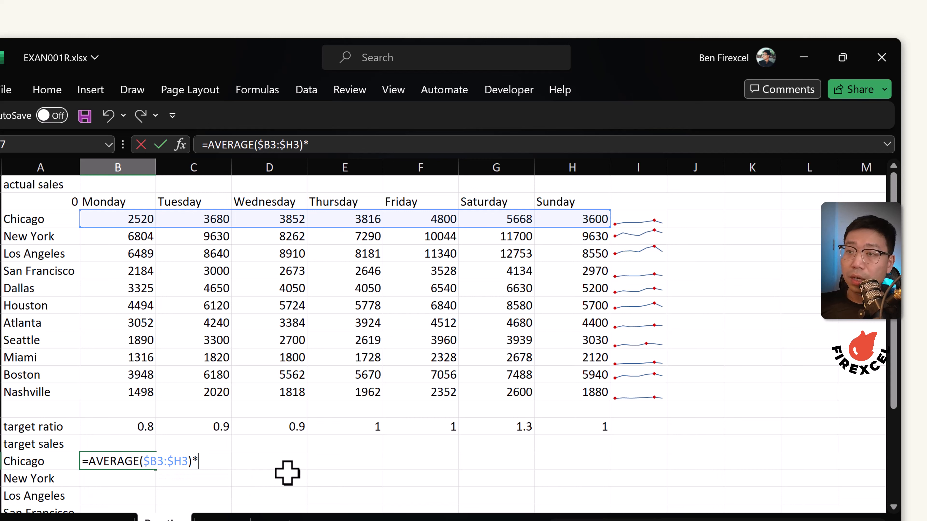
click(124, 426)
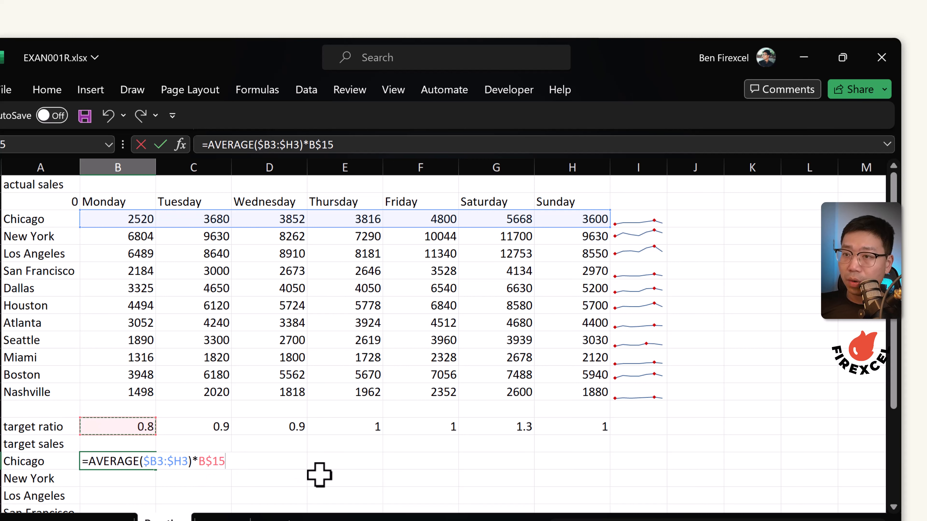
key(Return)
click(148, 469)
drag(155, 471, 584, 473)
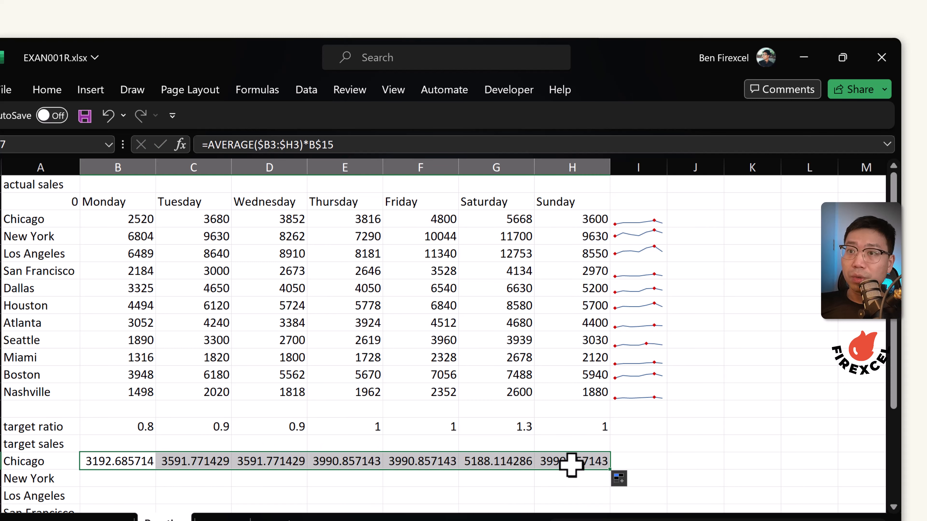
Wrap the formula in ROUND(...,0) and apply it to all of B17:H17
click(214, 142)
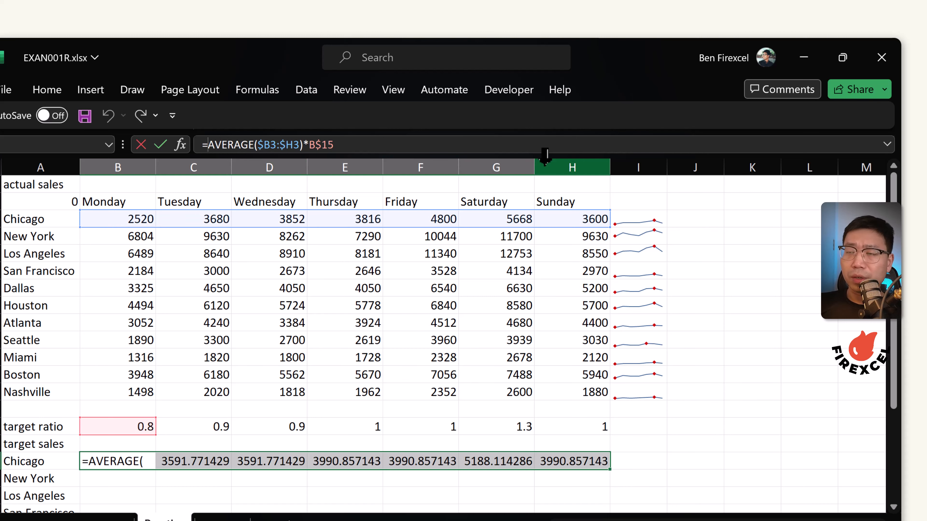
text(roun)
key(Tab)
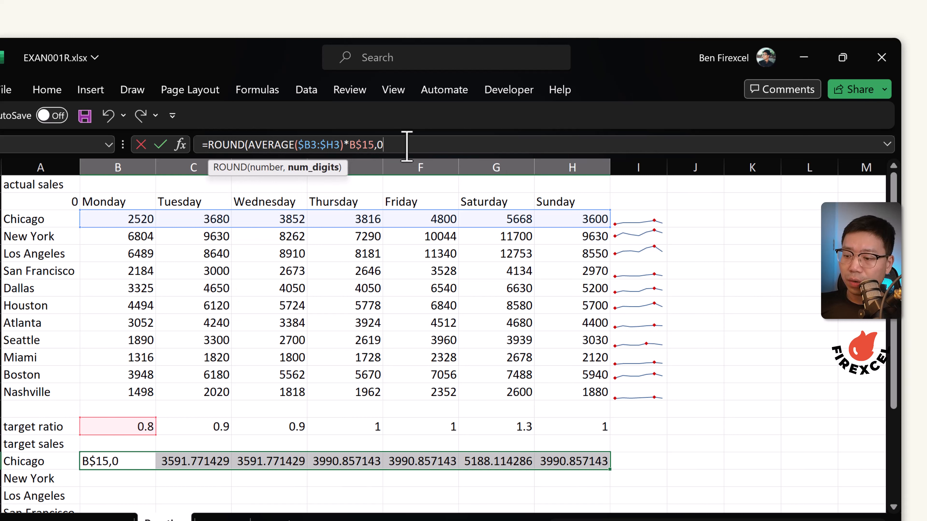
text())
key(ctrl+Return)
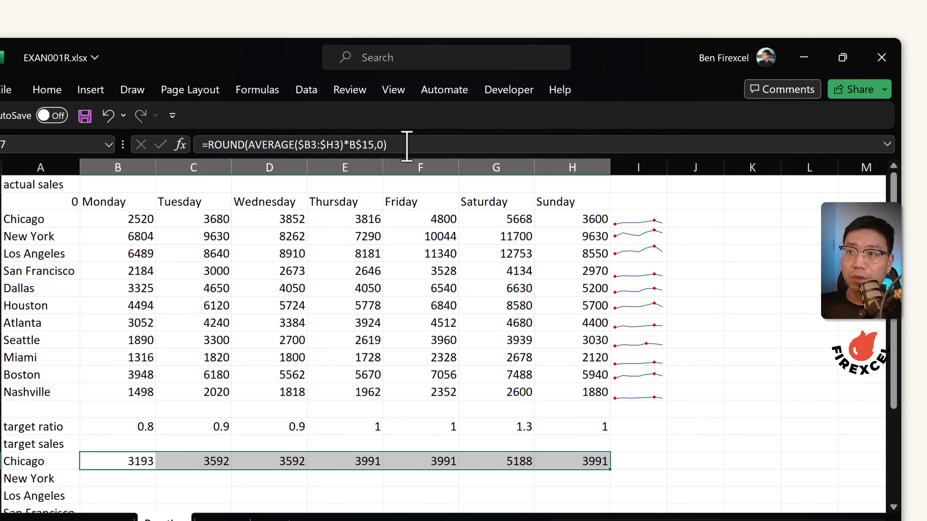
Fill the rounded target formulas down for all the cities
scroll(208, 417, down, 1)
scroll(207, 417, down, 1)
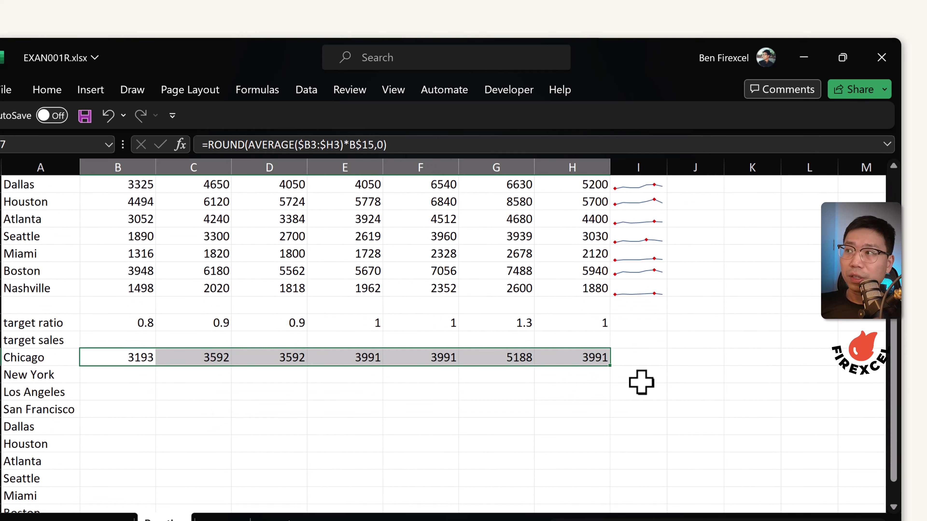
double_click(614, 367)
scroll(620, 367, down, 4)
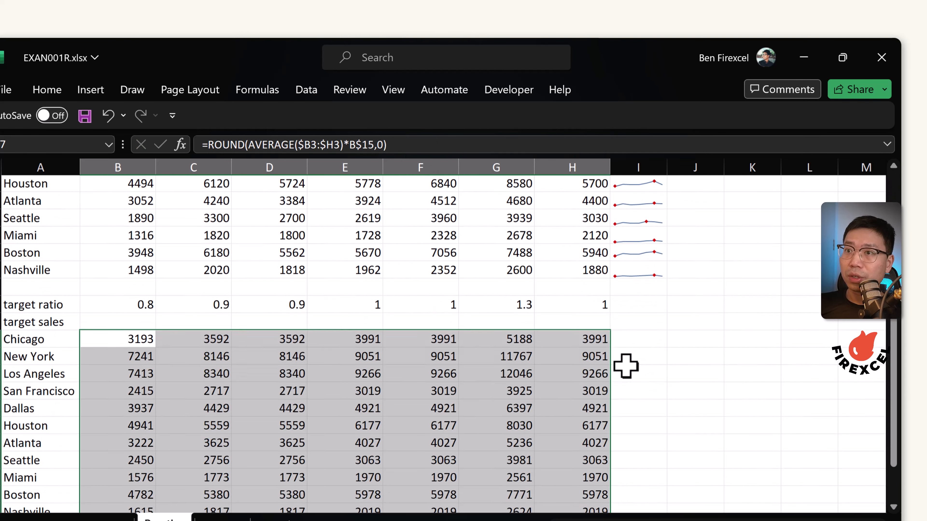
Make the "actual sales" and "target sales" headings bold
scroll(517, 386, up, 2)
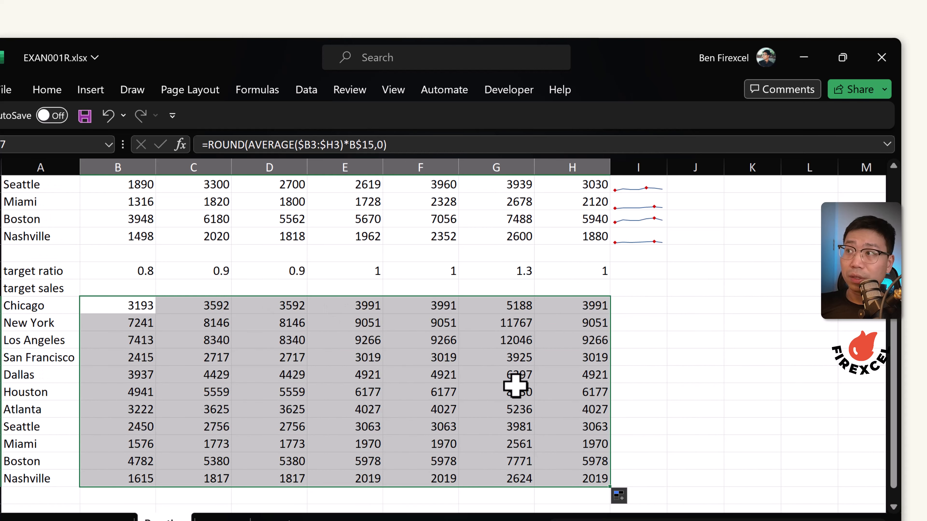
scroll(122, 313, up, 3)
click(36, 443)
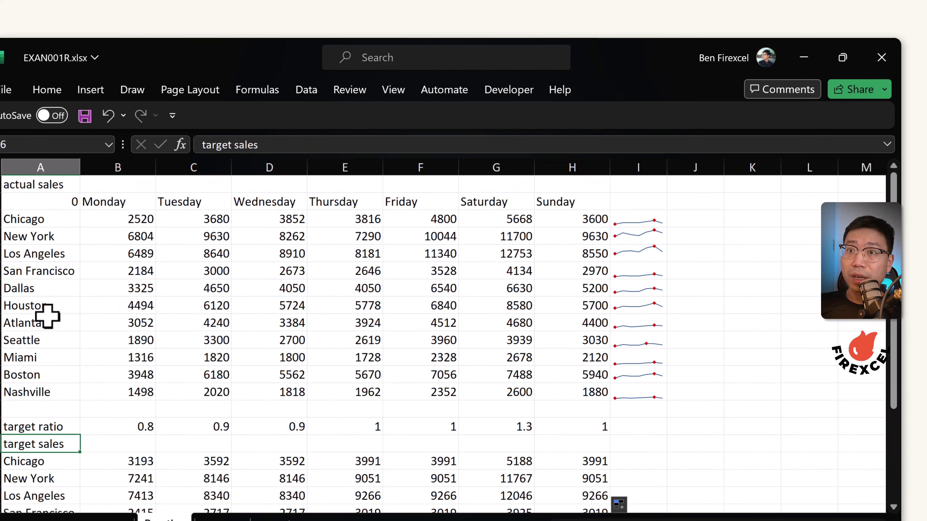
click(51, 185)
key(ctrl+b)
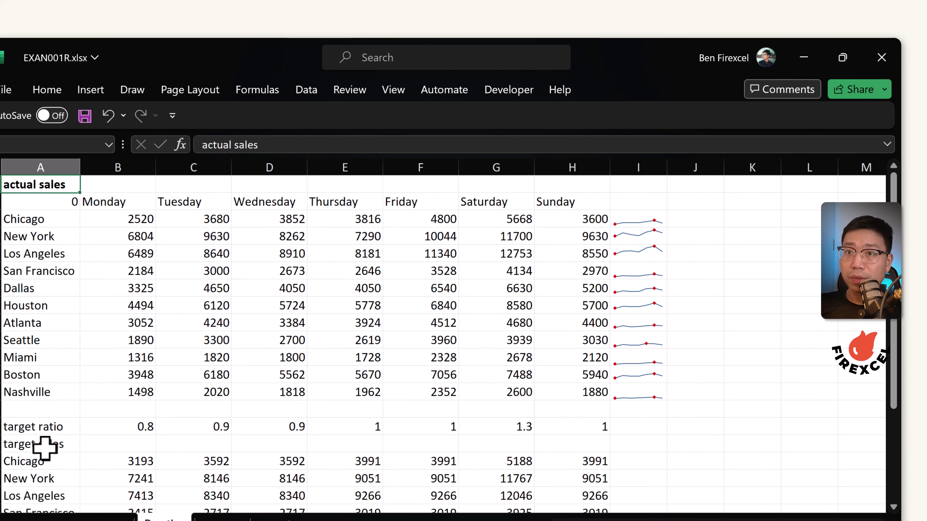
click(45, 445)
key(ctrl+b)
Review the actual sales and target sales tables and their formulas
scroll(110, 329, down, 2)
scroll(103, 356, up, 2)
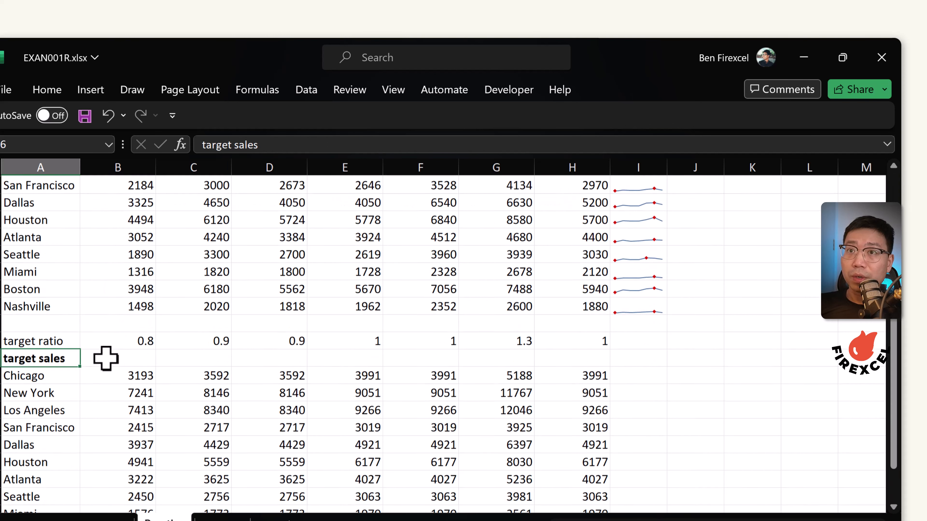
click(29, 185)
click(60, 442)
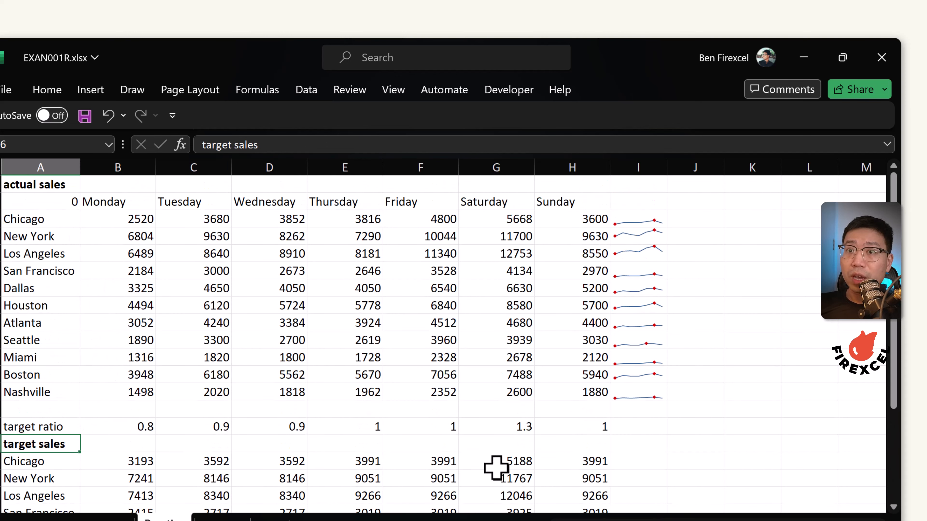
ctrl+scroll(397, 379, down, 2)
scroll(337, 379, down, 2)
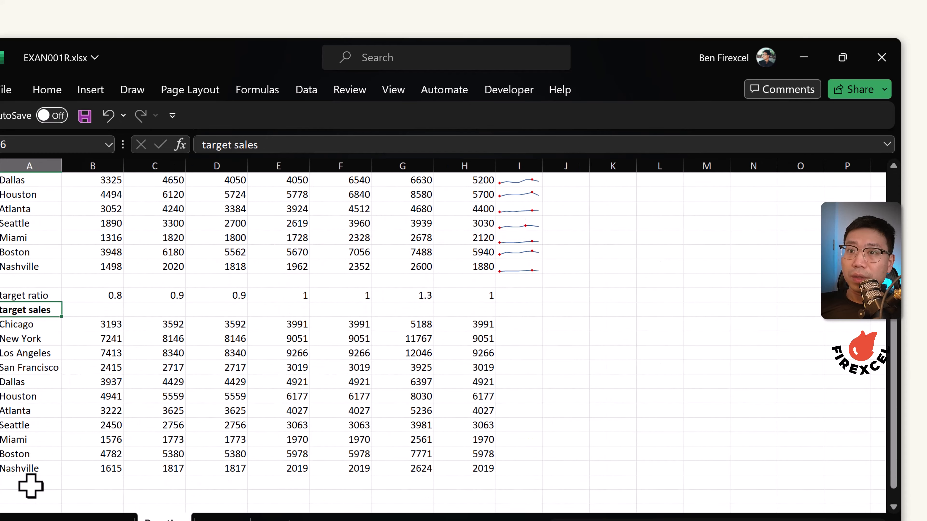
scroll(35, 464, down, 1)
scroll(38, 351, up, 3)
click(97, 208)
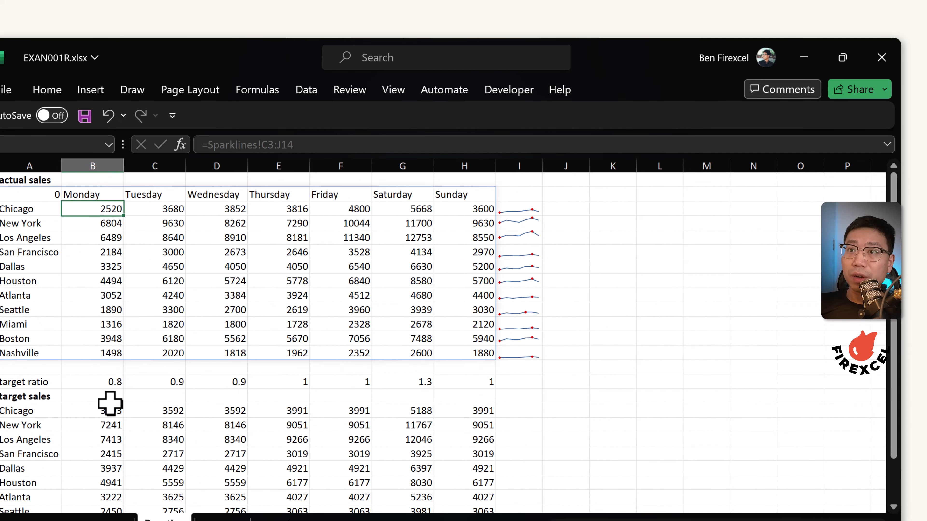
click(105, 414)
click(107, 206)
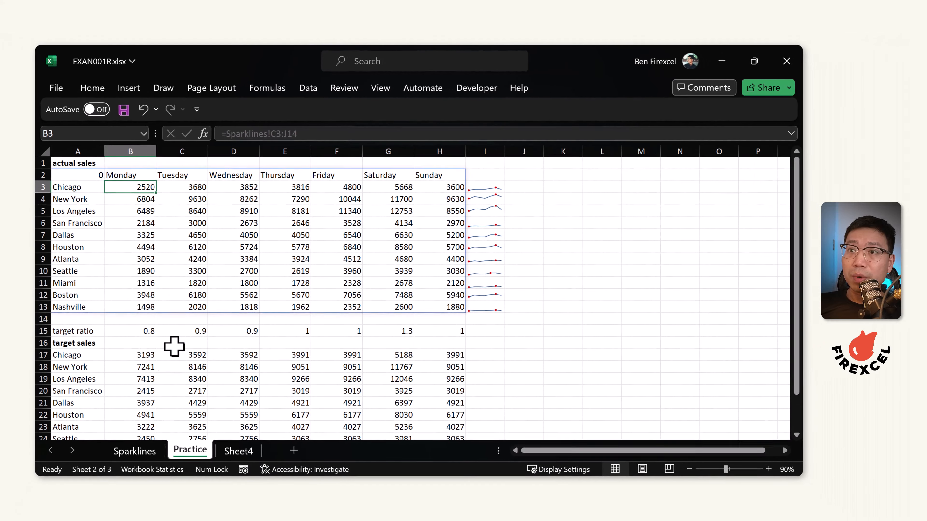
click(120, 387)
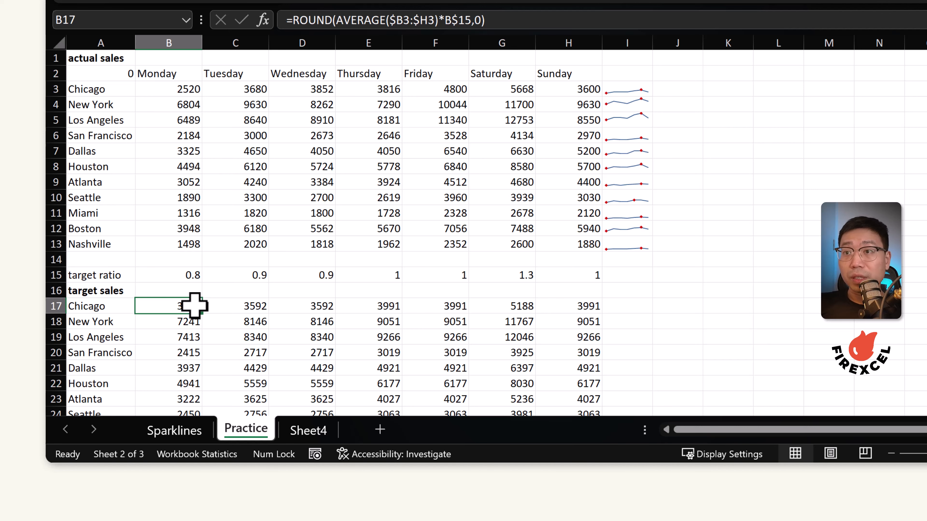
scroll(331, 255, down, 2)
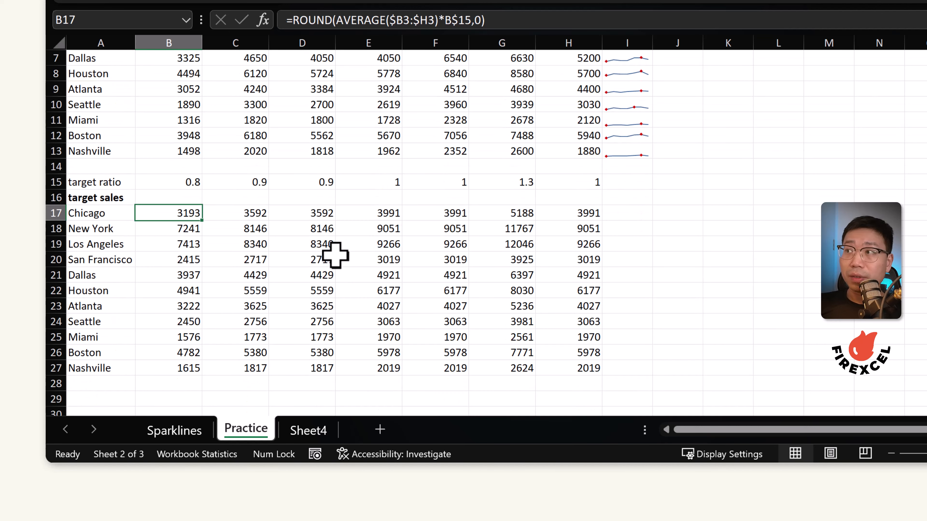
Add a bold "met target?" heading in A29, below the target sales table
click(98, 194)
scroll(234, 333, down, 3)
key(ctrl+c)
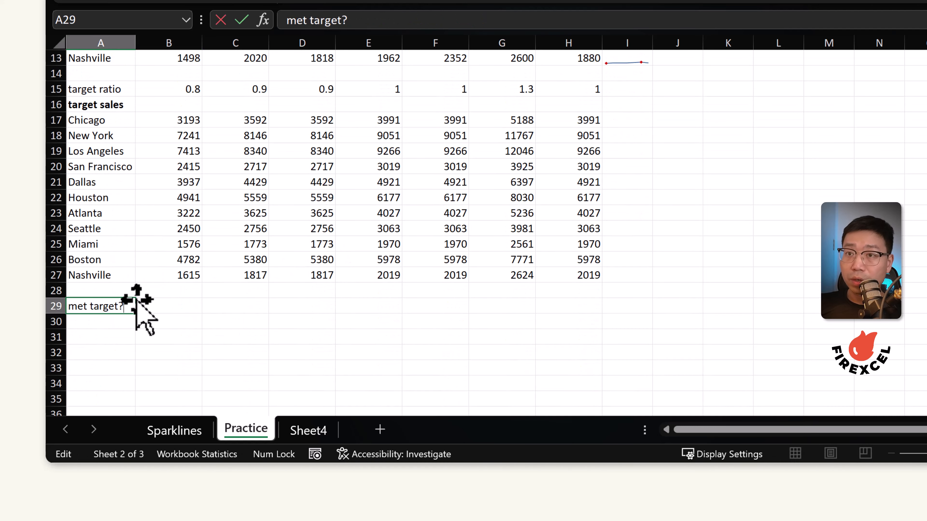
key(Return)
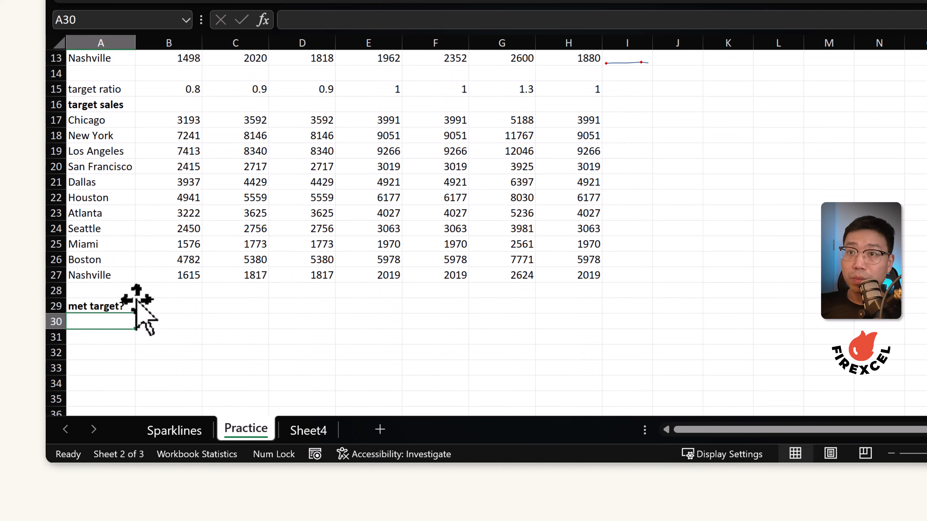
Copy the city names A17:A27 and paste them below the "met target?" heading starting at A30
drag(110, 120, 95, 272)
key(ctrl+c)
click(92, 321)
key(ctrl+v)
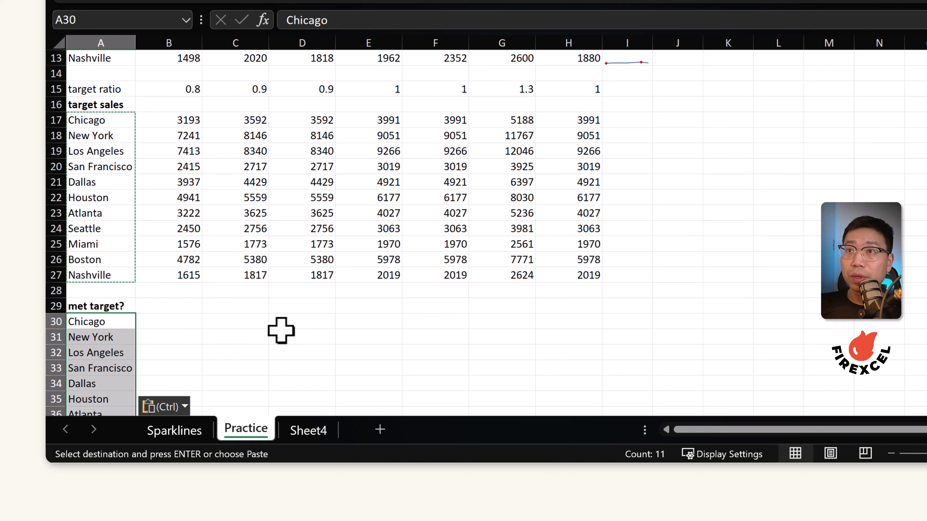
Enter =IF(B3>B17,1,-1) in B30 to flag whether Chicago met Monday's target
scroll(279, 331, down, 1)
click(157, 274)
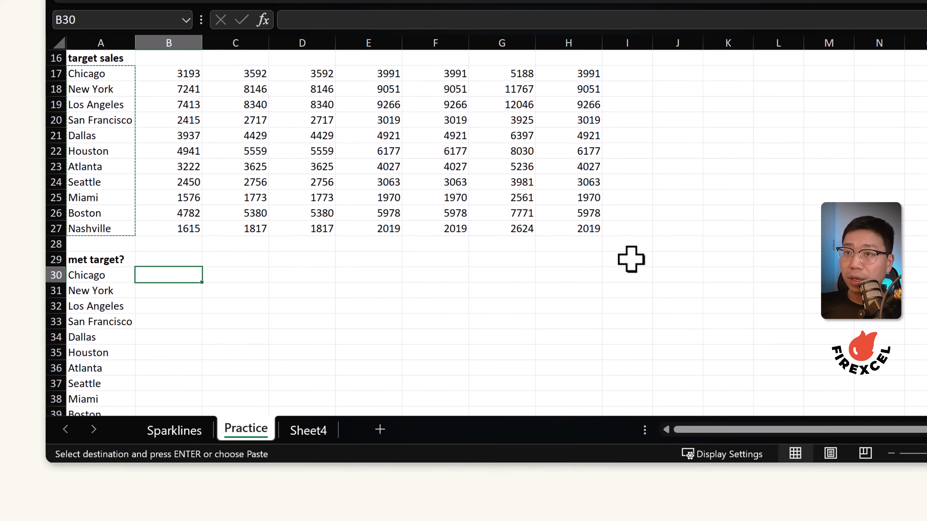
text(=if)
key(Tab)
scroll(331, 56, up, 5)
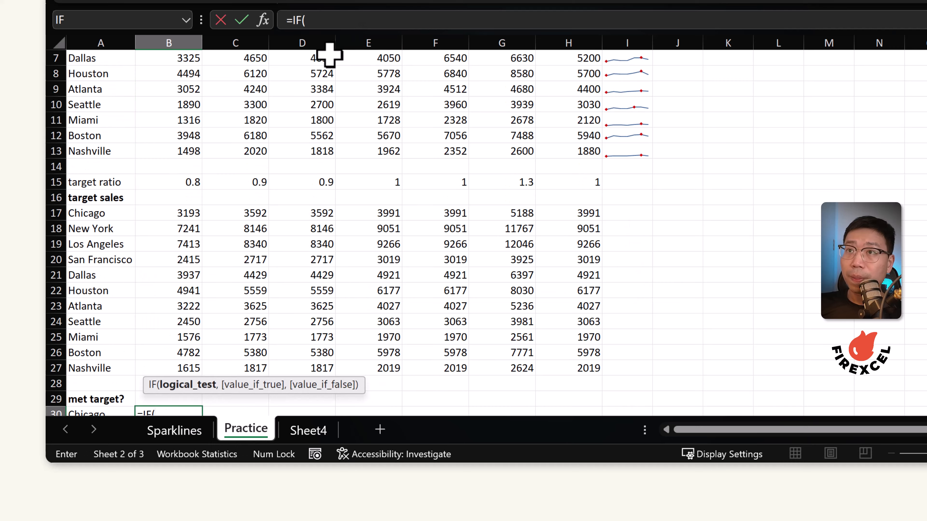
click(188, 89)
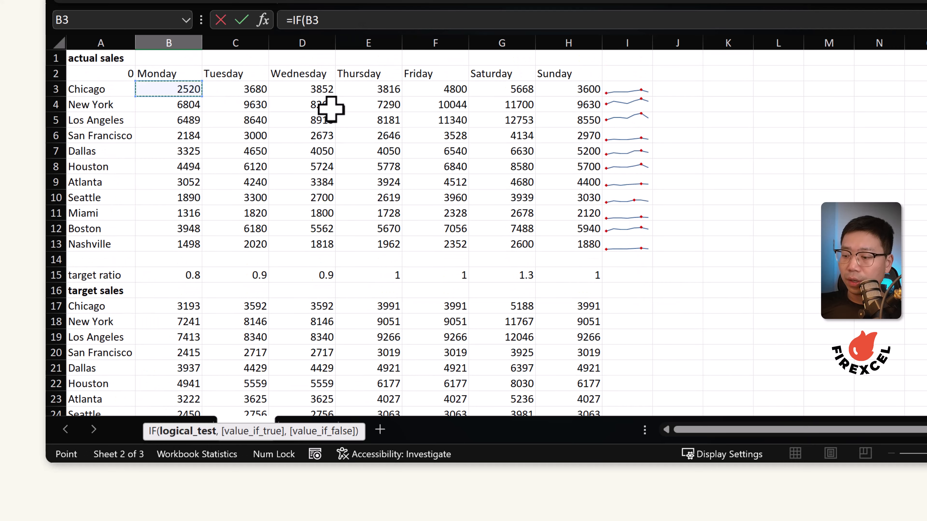
text(>)
click(175, 307)
scroll(510, 300, down, 2)
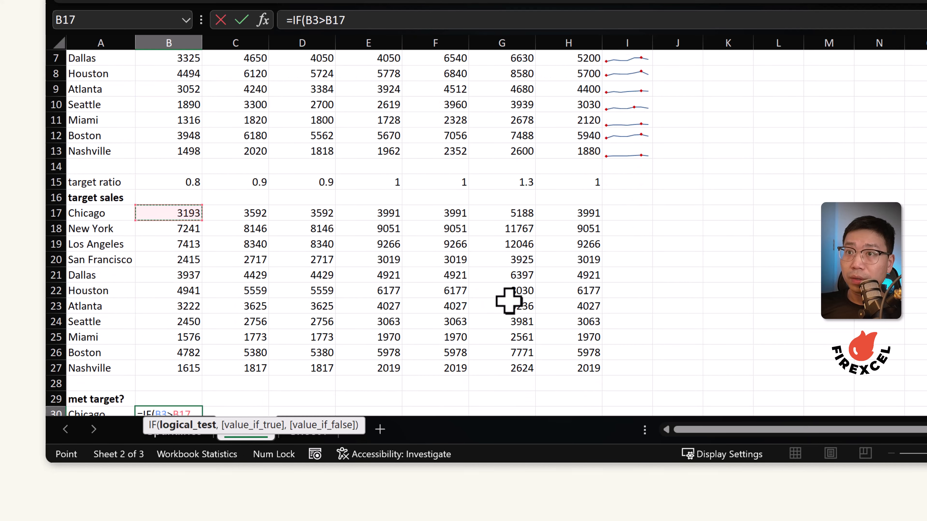
scroll(509, 300, down, 3)
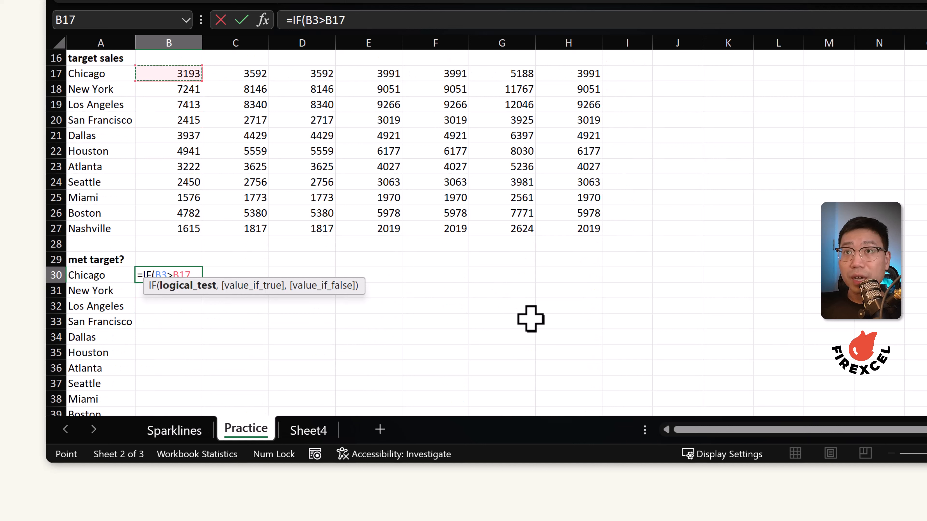
text(,)
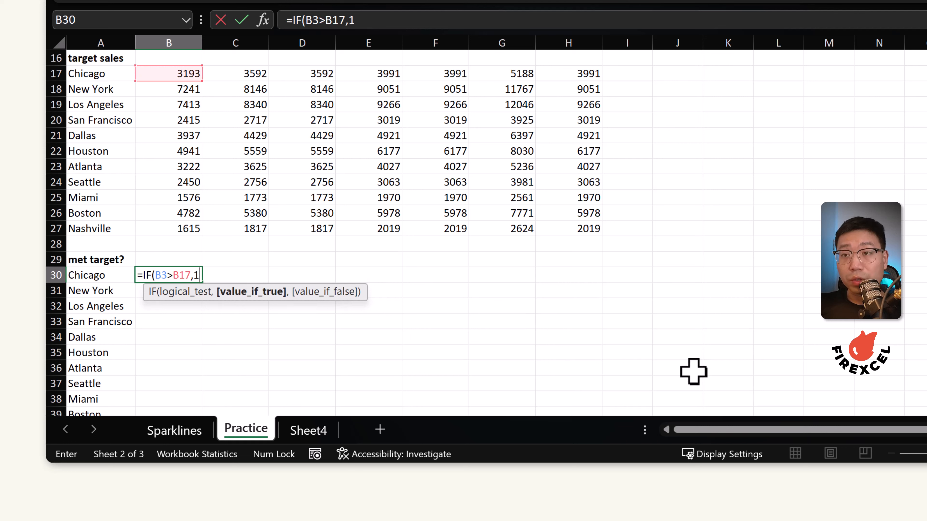
text(1,)
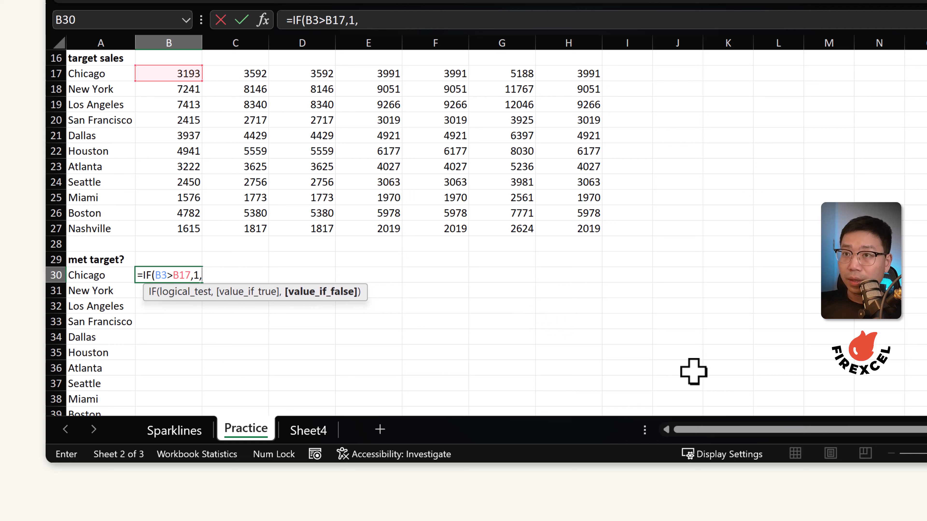
text(-1)
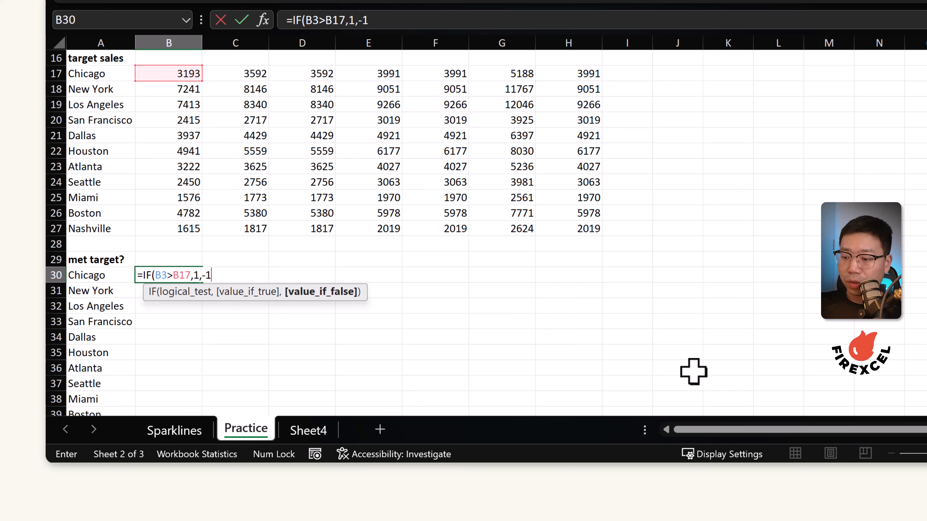
text())
key(ctrl+Return)
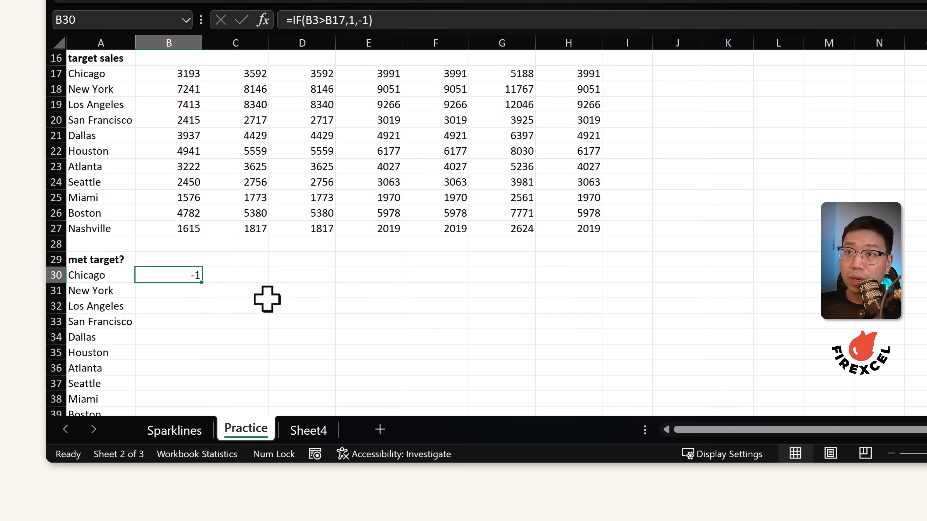
Fill the met-target formula across to H30 and down to row 40 for all cities
drag(203, 282, 604, 285)
double_click(602, 283)
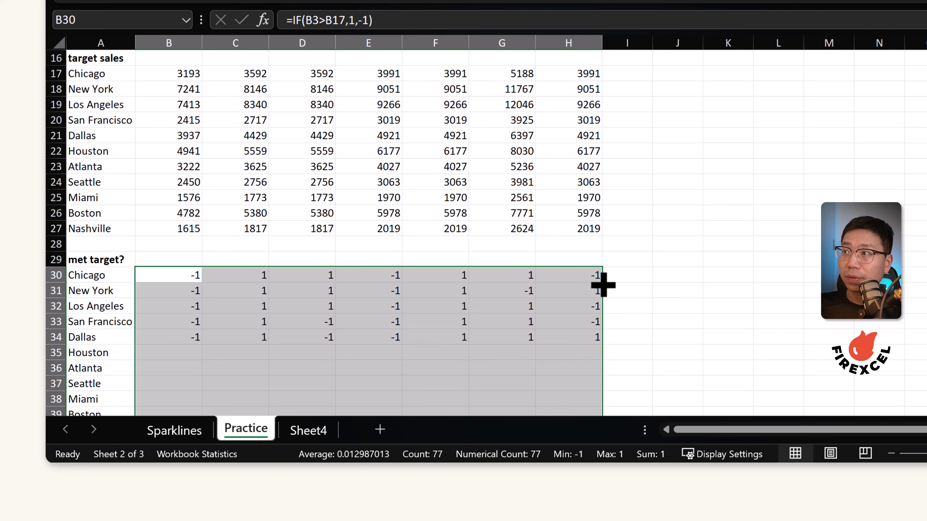
scroll(691, 226, down, 4)
scroll(293, 166, up, 2)
scroll(292, 166, up, 1)
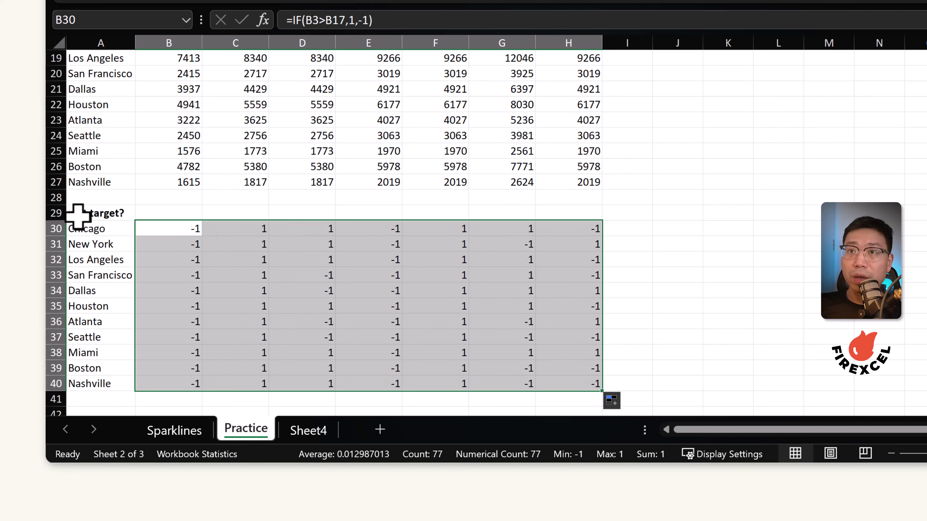
scroll(250, 204, up, 1)
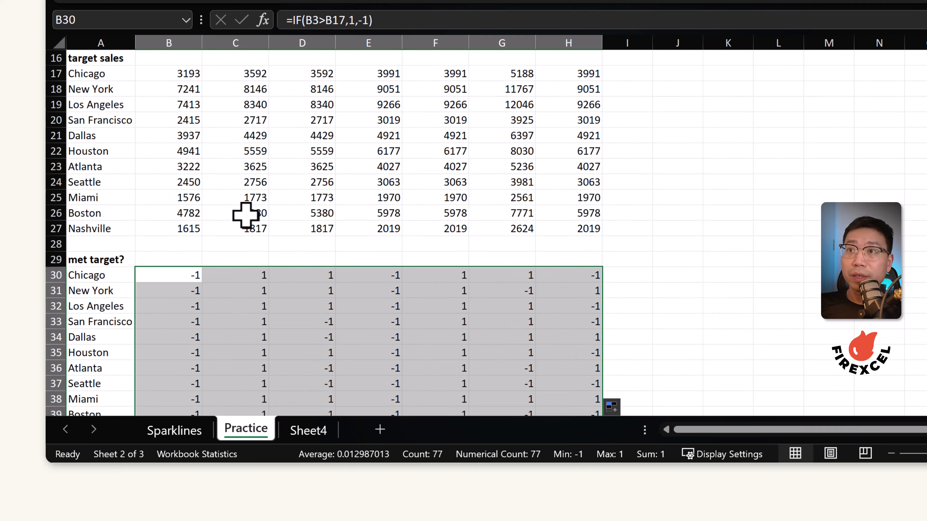
Inspect the formulas in D30 and D17 to check the relative references
click(320, 280)
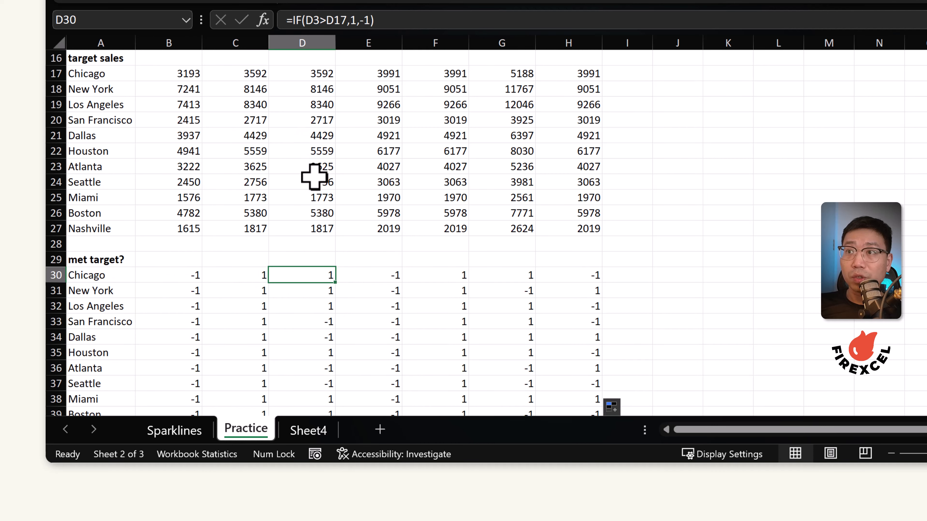
click(307, 74)
scroll(648, 93, up, 5)
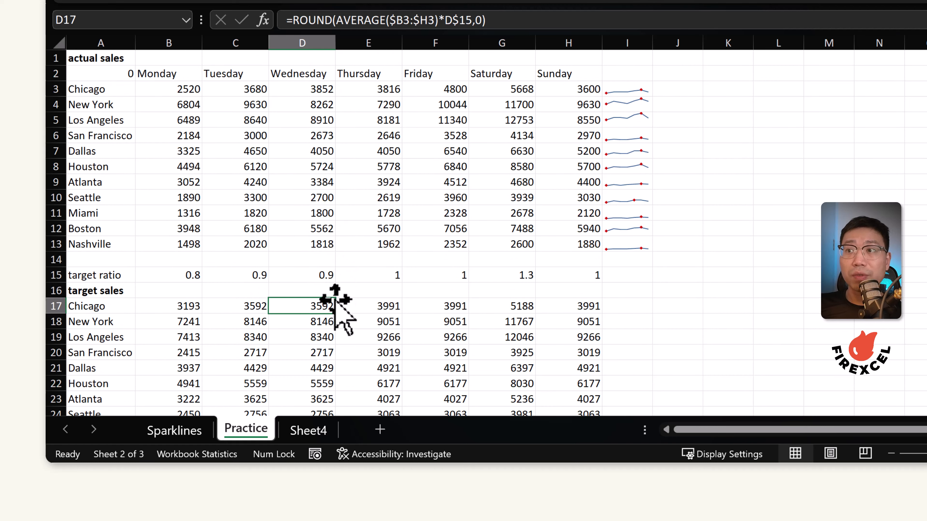
scroll(381, 273, down, 5)
click(327, 272)
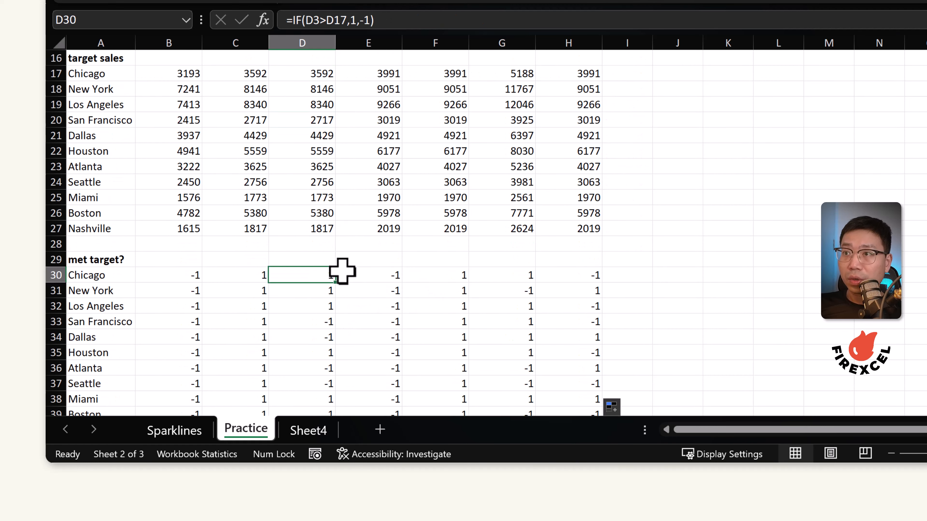
scroll(587, 258, down, 2)
Insert Win/Loss sparklines in I30:I40 using the met-target data B30:H40
drag(638, 183, 637, 335)
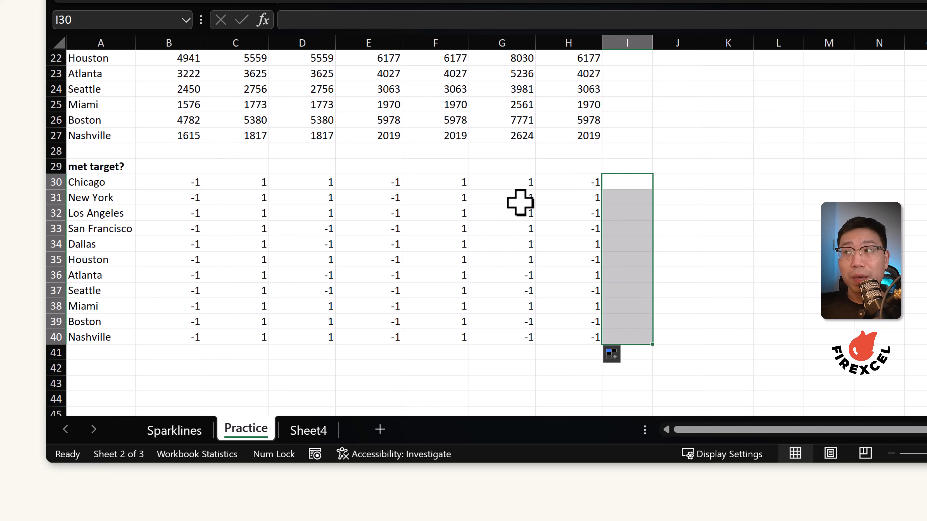
drag(184, 181, 586, 338)
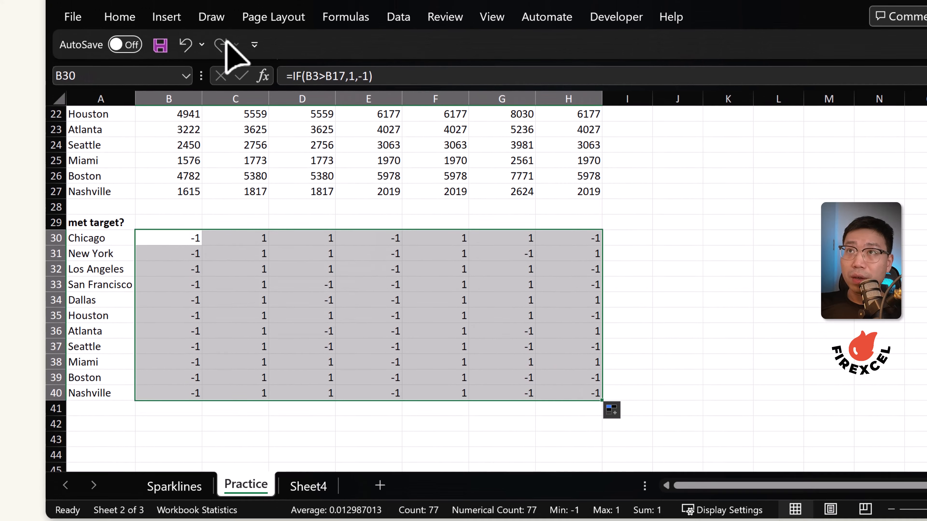
click(167, 19)
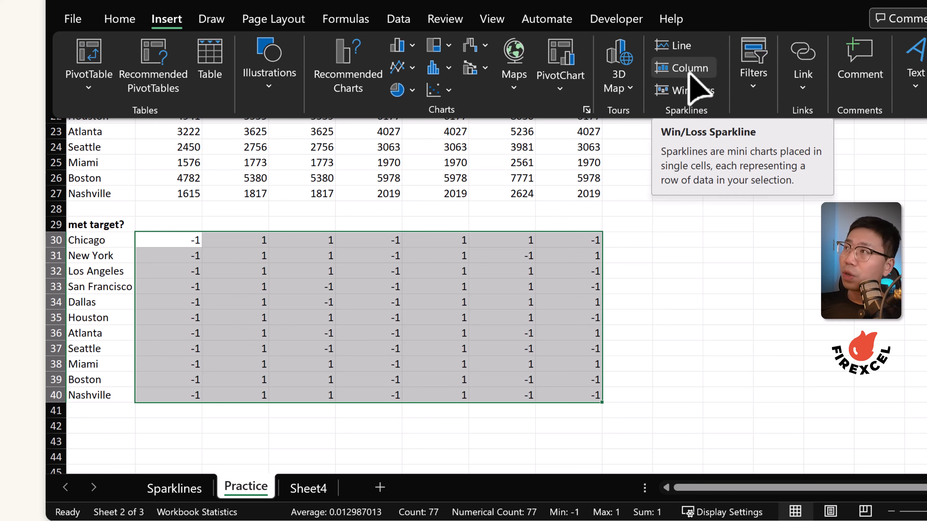
click(695, 92)
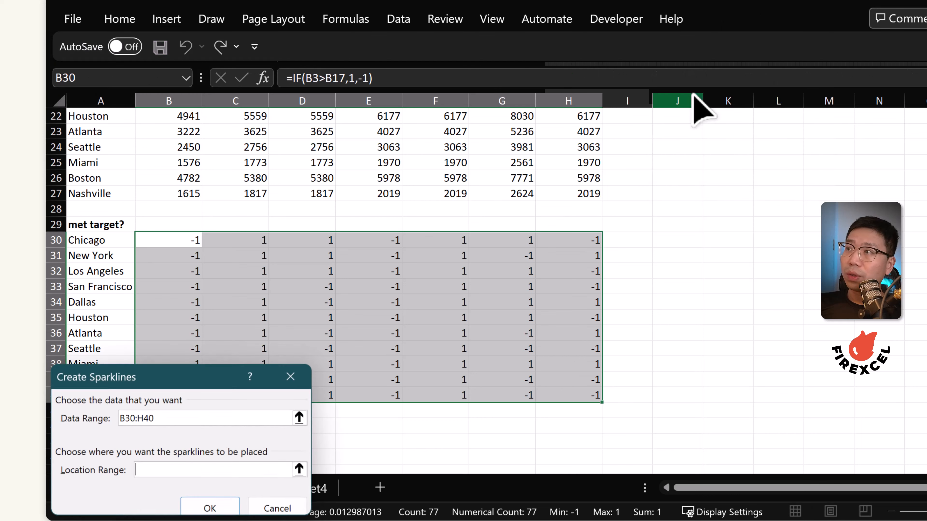
click(298, 469)
drag(624, 238, 621, 399)
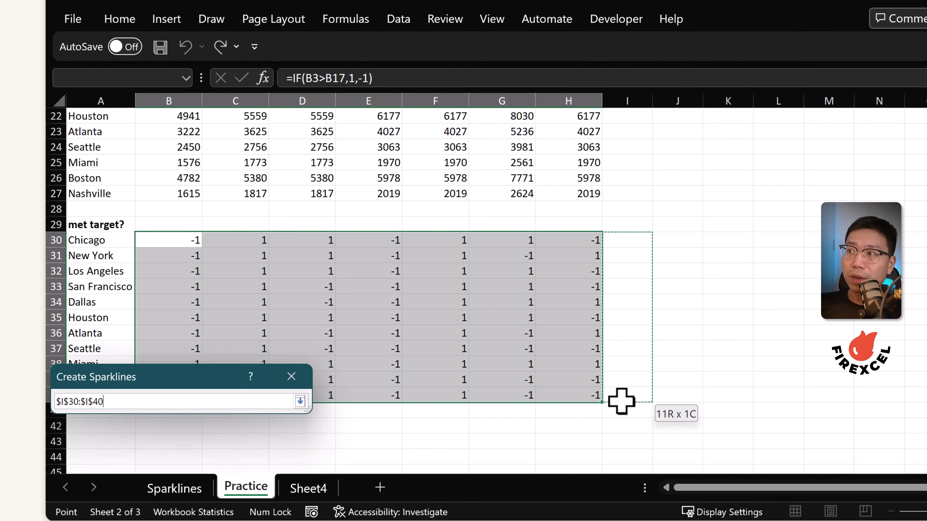
click(300, 401)
click(207, 507)
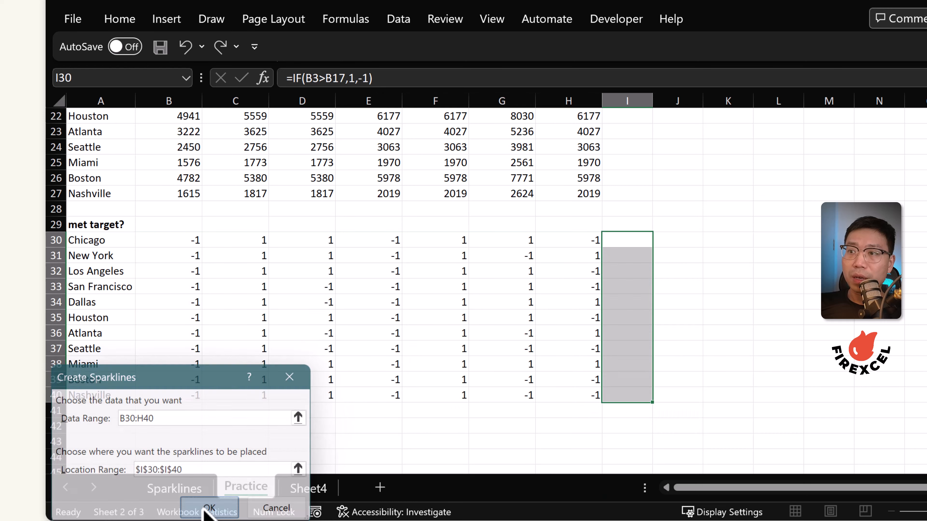
drag(642, 236, 644, 394)
click(624, 238)
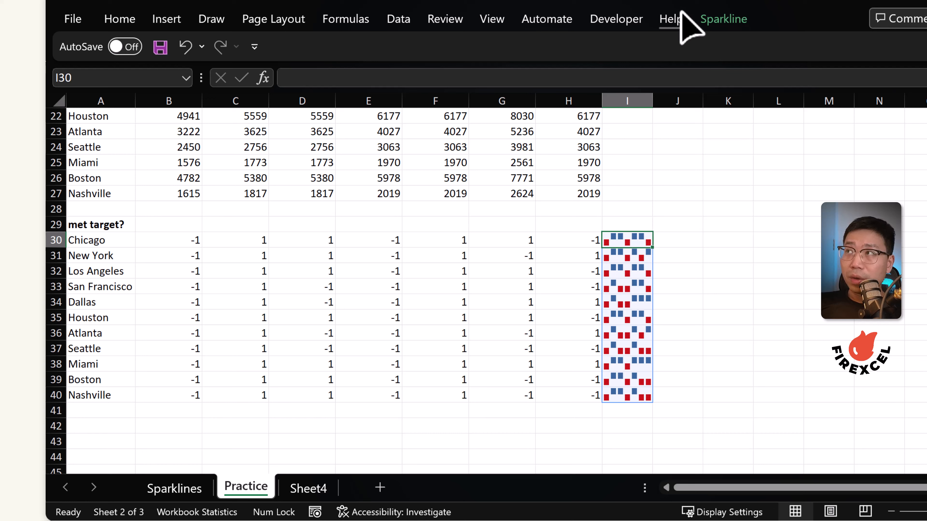
Set the Win/Loss sparklines' high point marker color to green
click(723, 18)
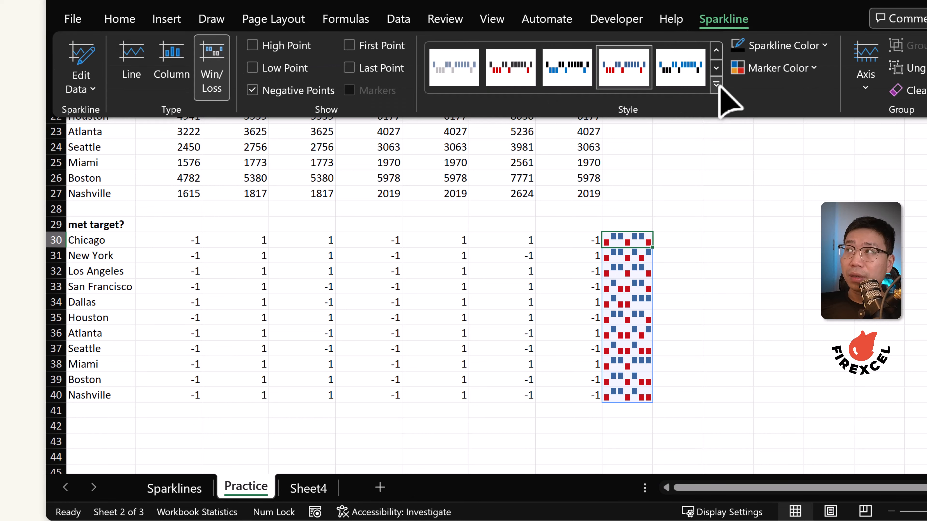
click(808, 68)
mouse_move(836, 148)
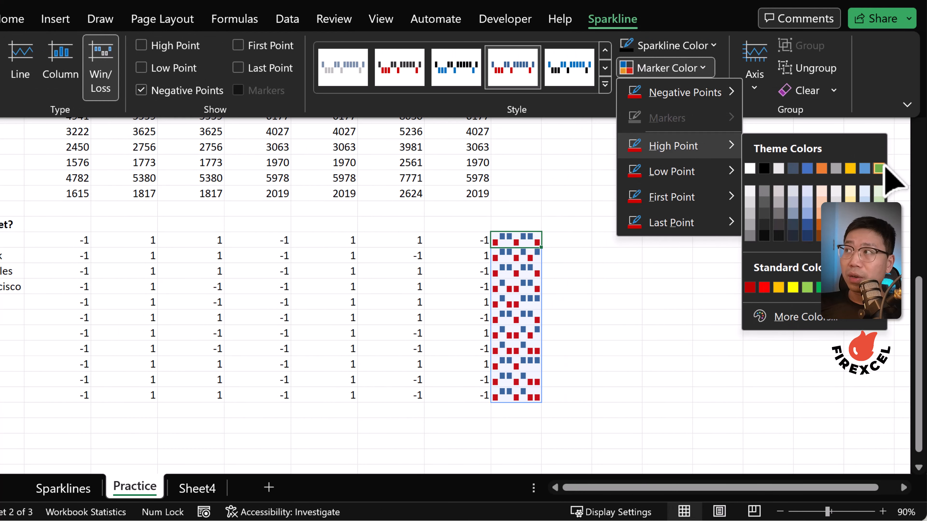
click(882, 168)
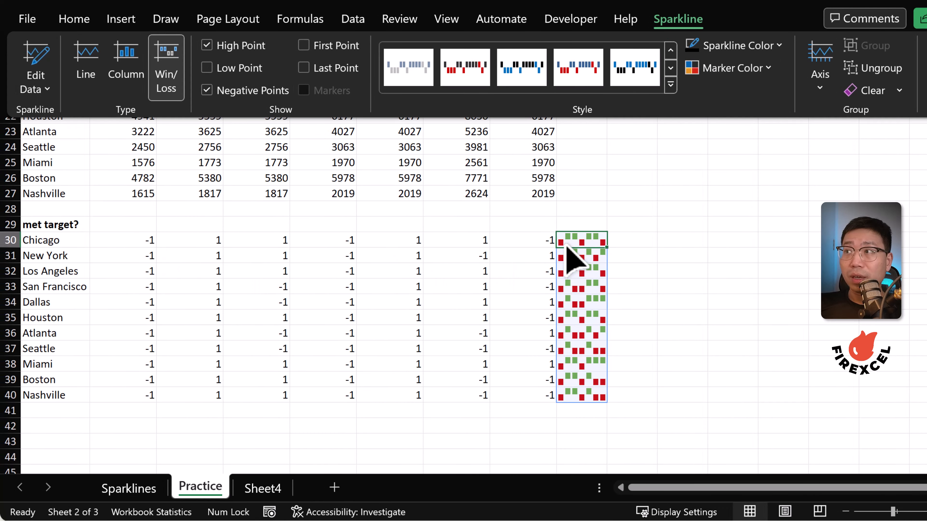
Inspect the row 30 met-target formulas and the sparklines in column I
click(157, 246)
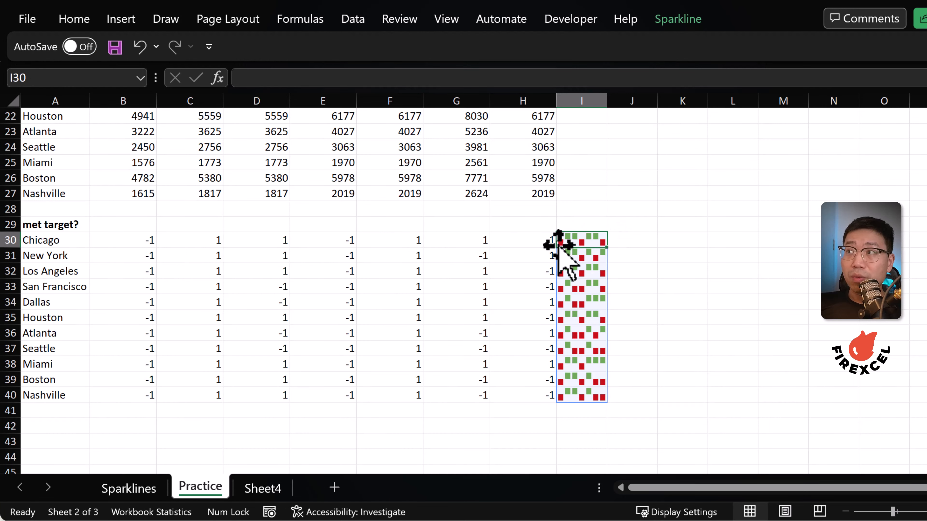
click(140, 240)
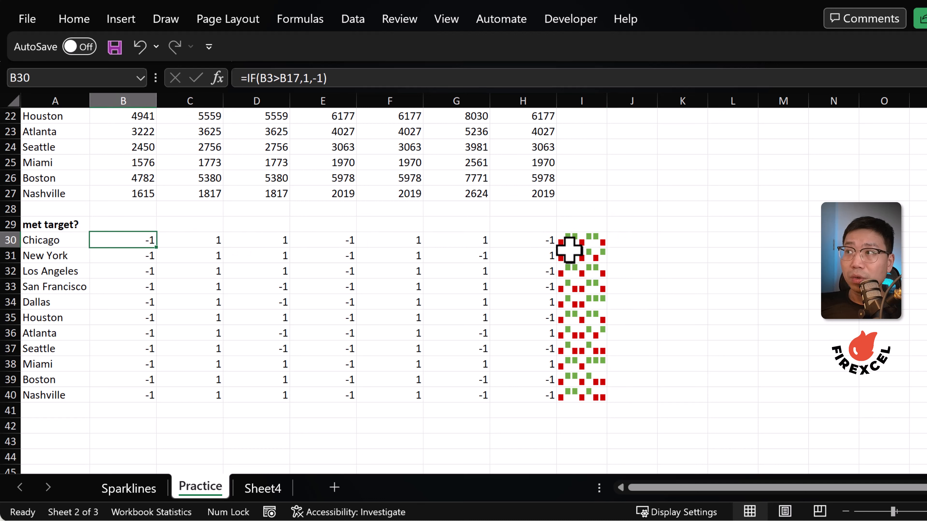
click(319, 241)
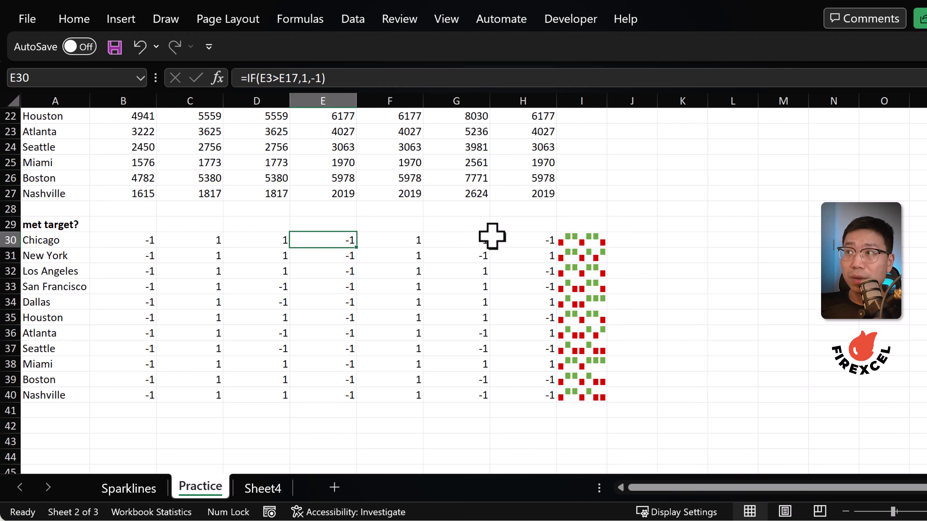
click(534, 240)
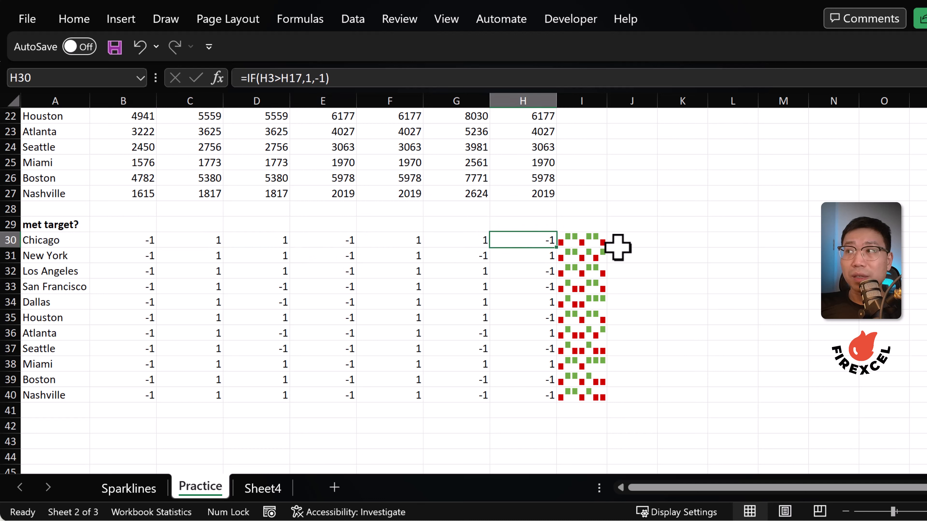
click(595, 240)
click(599, 380)
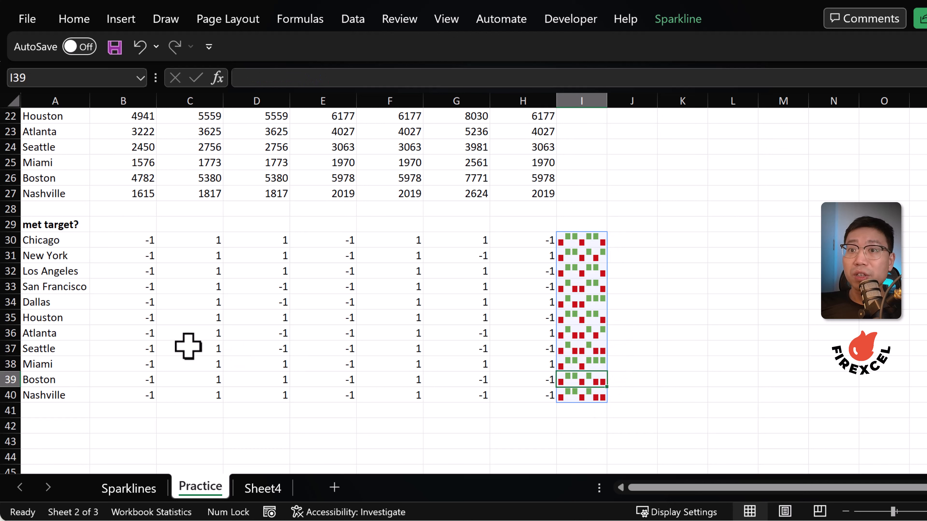
Compare the met-target values for Miami and Seattle with their Win/Loss sparklines
drag(66, 239, 500, 393)
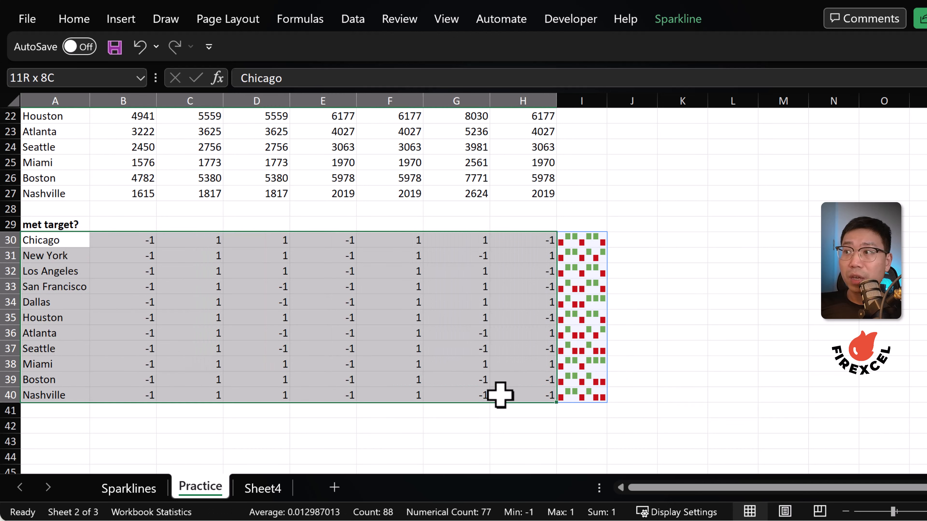
click(673, 332)
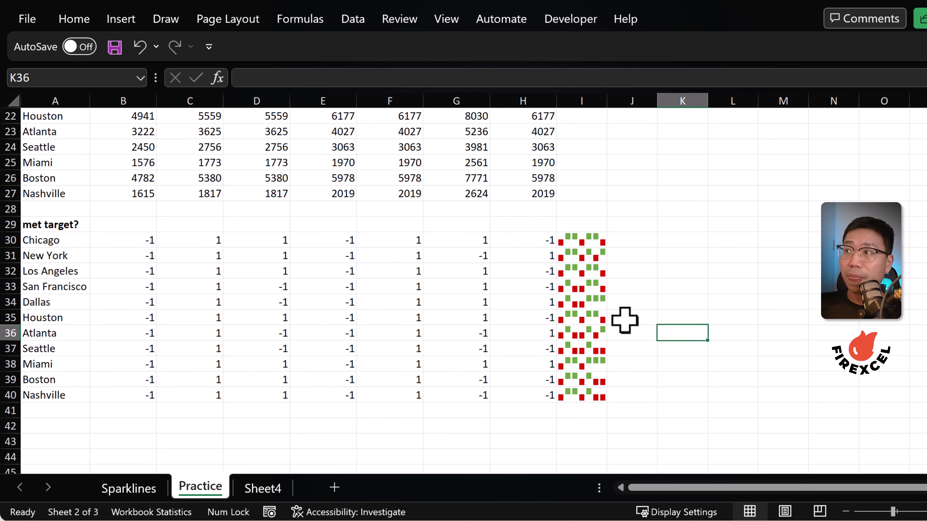
click(595, 360)
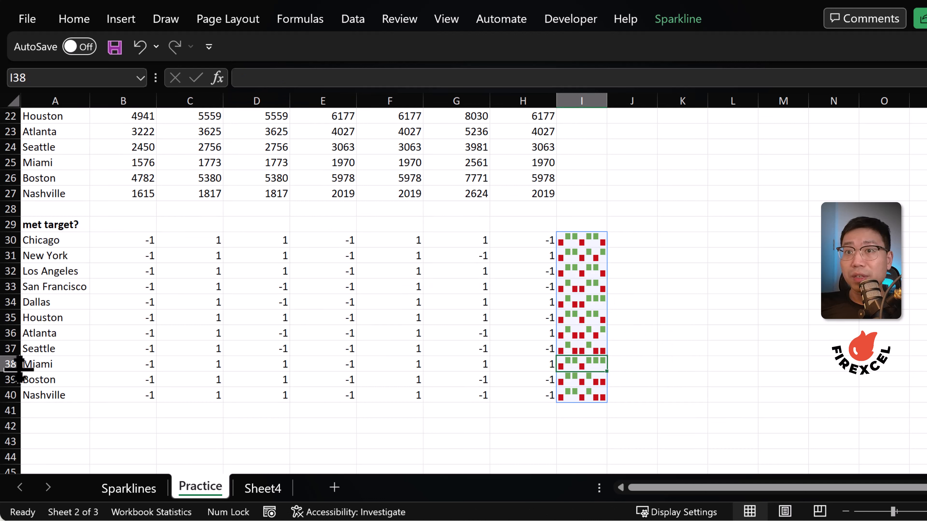
click(3, 364)
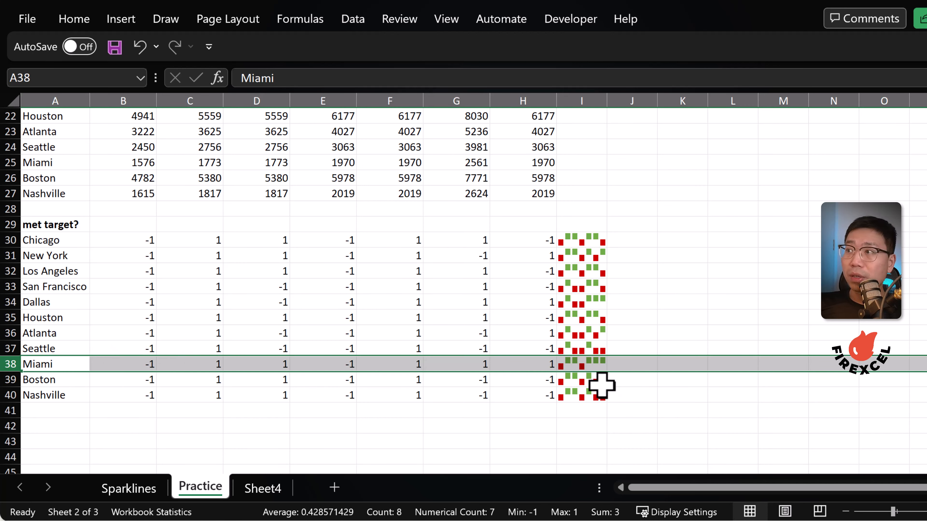
click(8, 349)
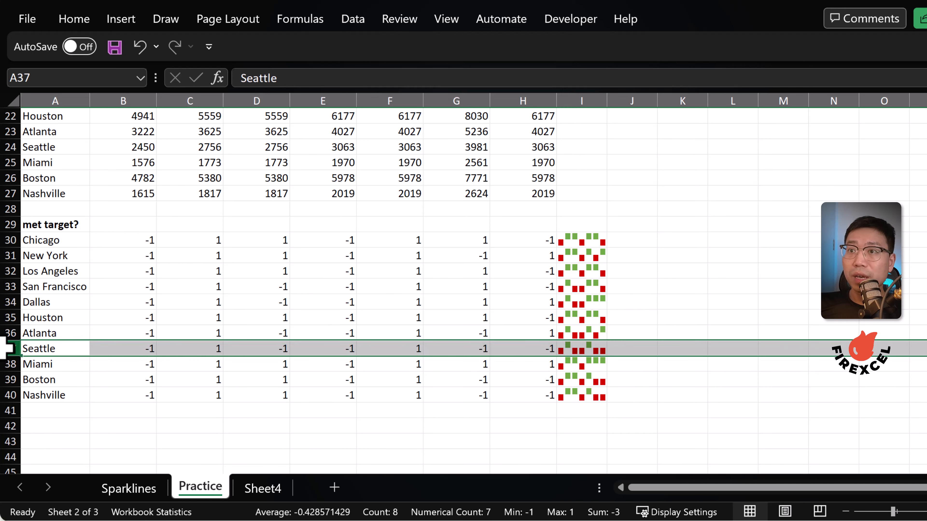
click(211, 350)
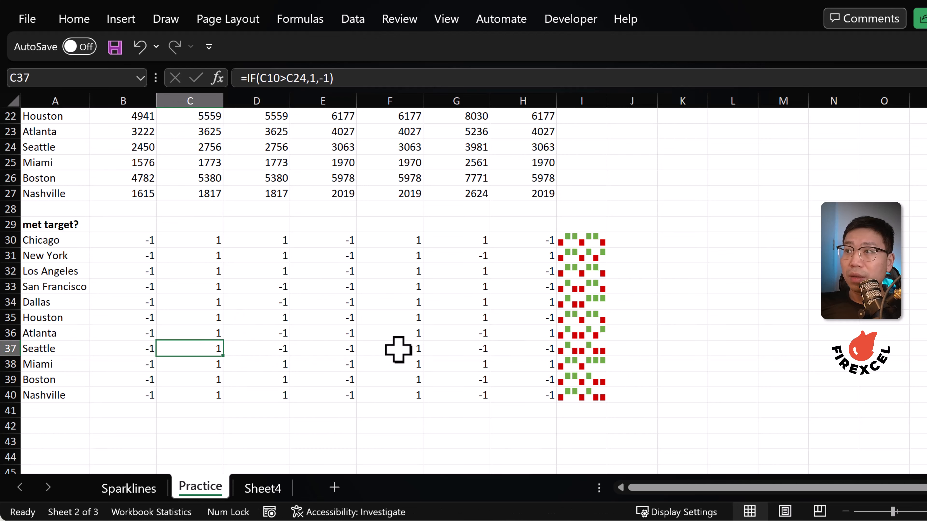
ctrl+click(396, 349)
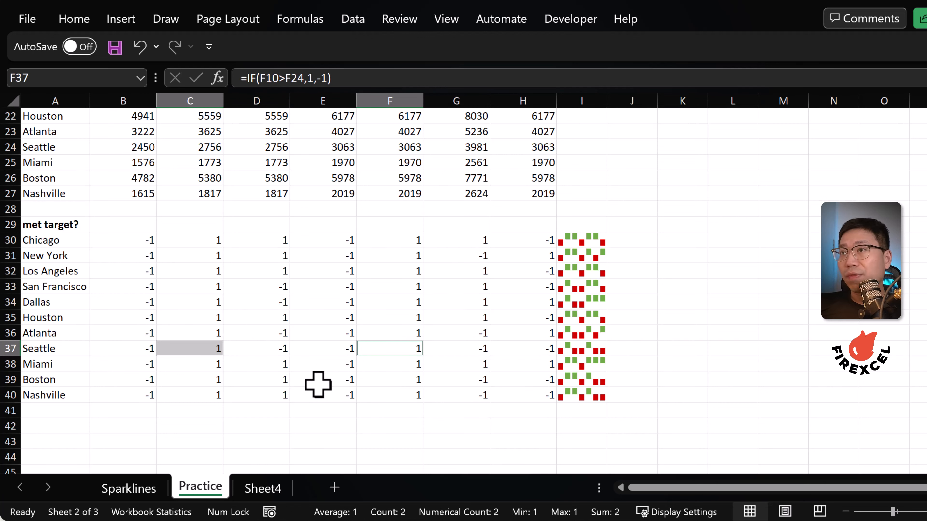
Select the weekly sales line sparklines in I3:I13 and open their sparkline design options
drag(582, 148, 591, 298)
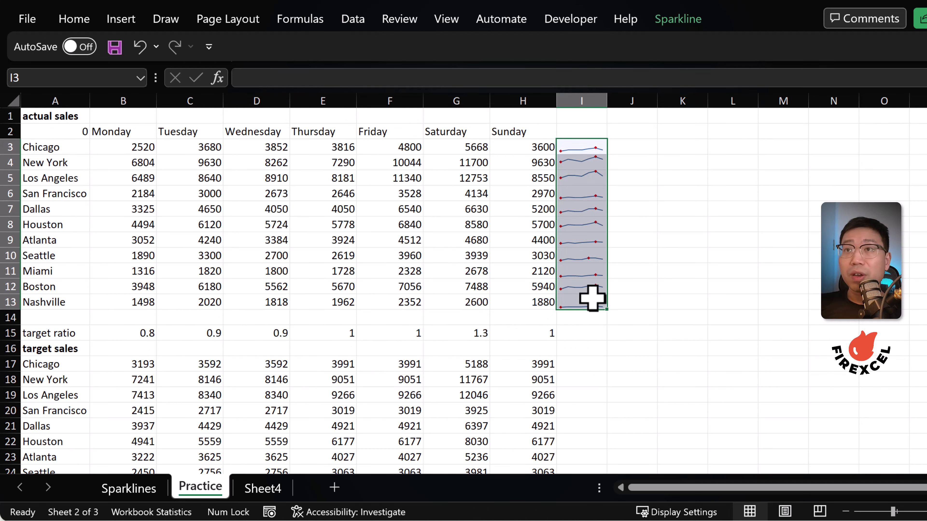
click(665, 22)
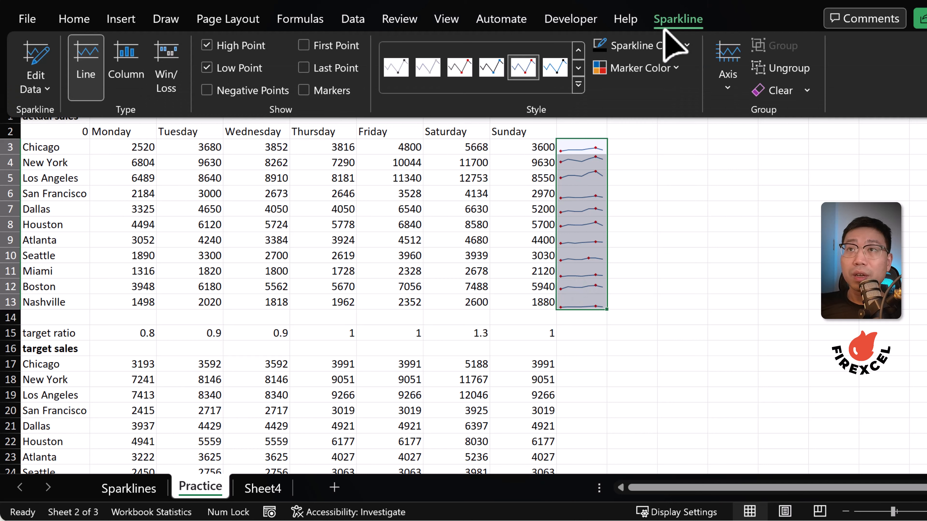